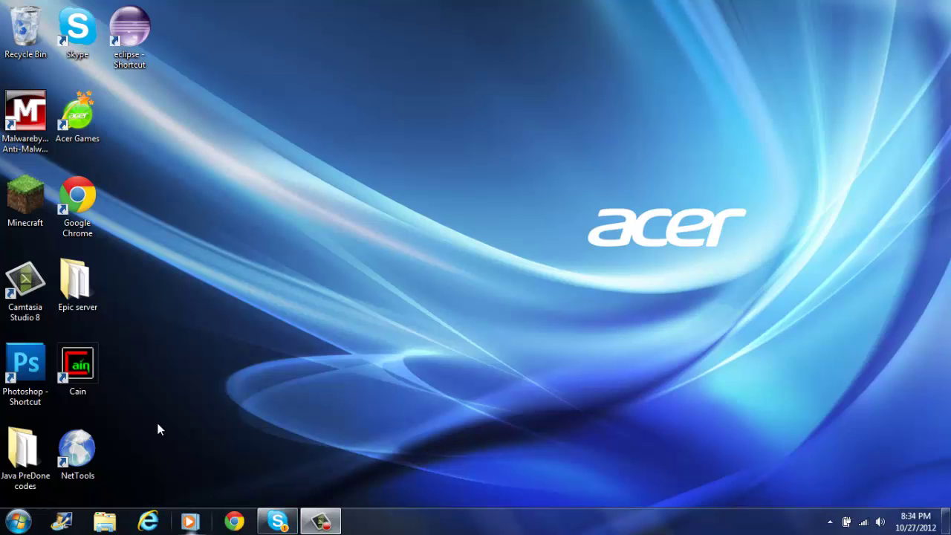
Open the Epic server desktop folder to view its Minecraft server files.
double_click(74, 282)
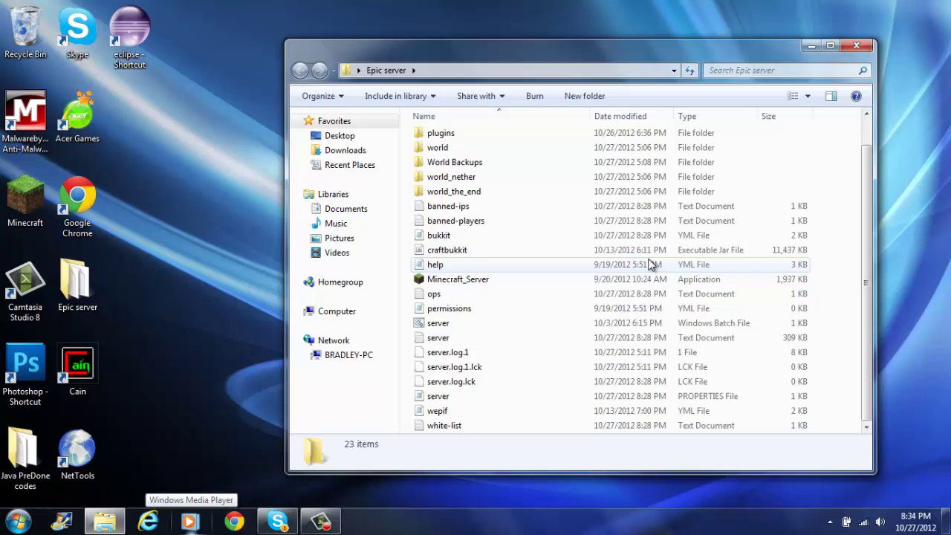
Search Google for .tk and open the 'Dot TK - Free Domains for All' homepage.
click(811, 46)
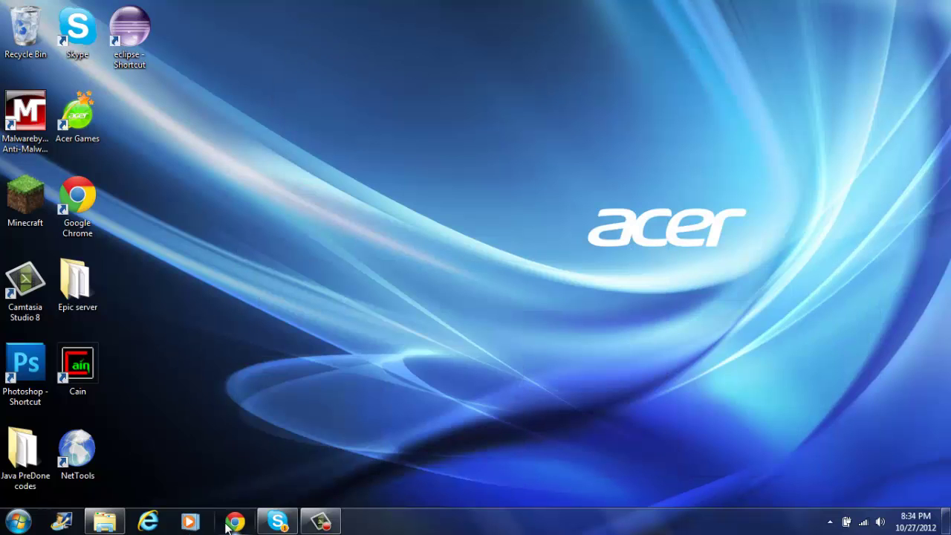
click(227, 524)
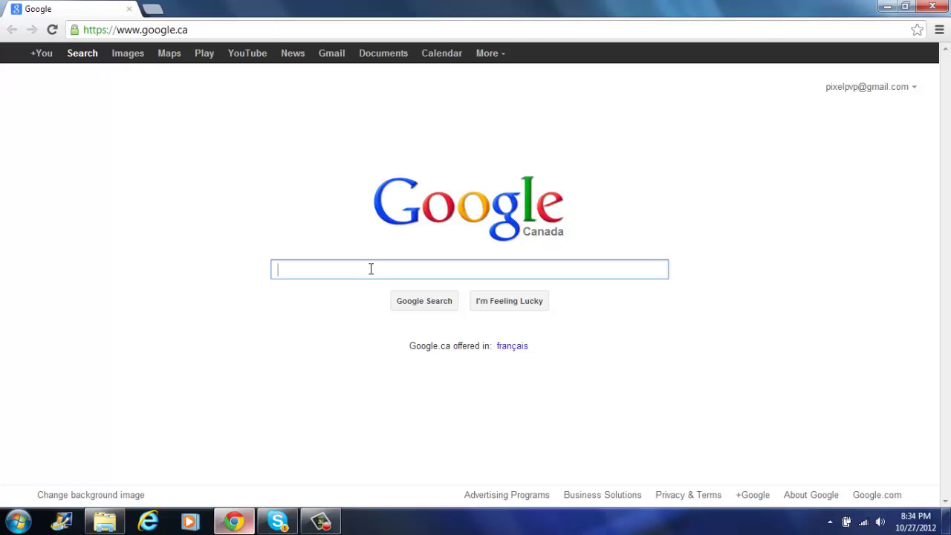
text(.tk)
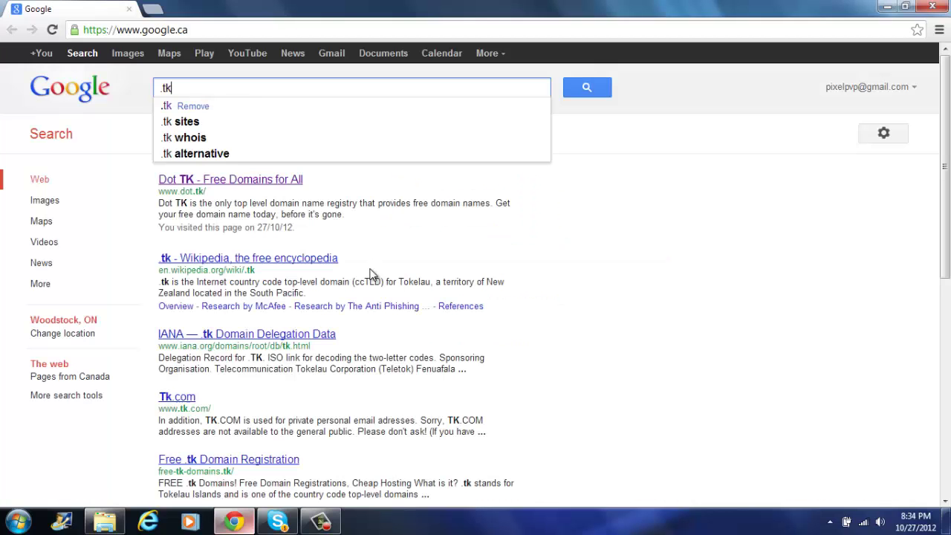
key(Return)
click(250, 180)
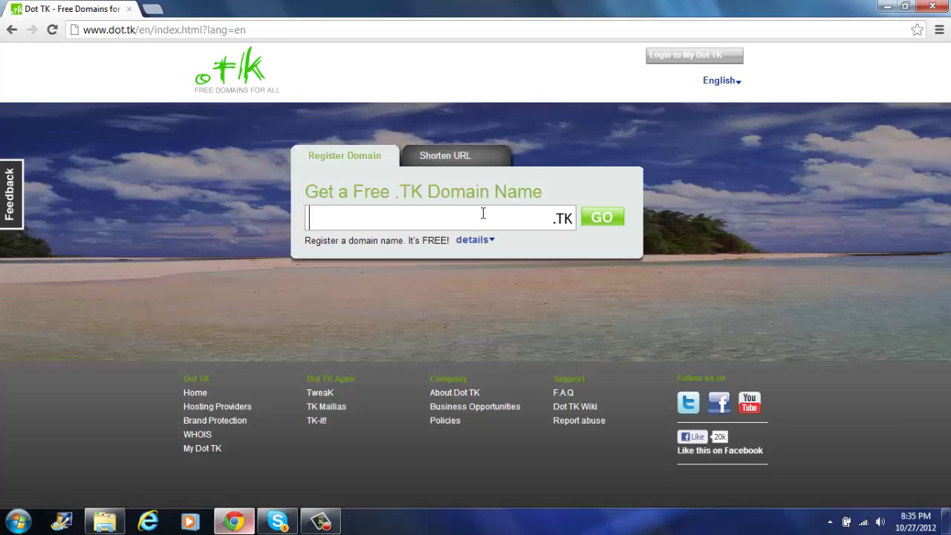
click(481, 214)
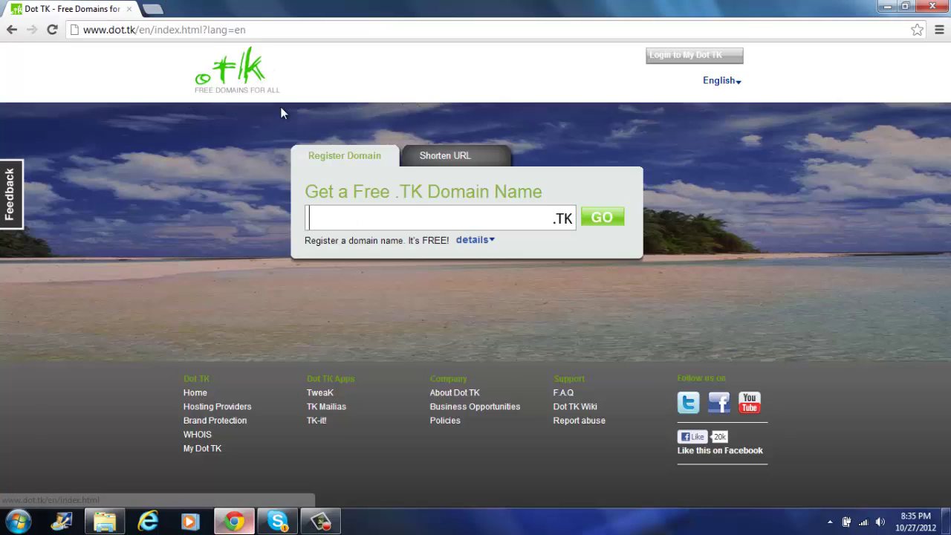
Try thisisatest.123 as the domain name, which is rejected, then enter sdkjasjdhasd instead.
click(334, 217)
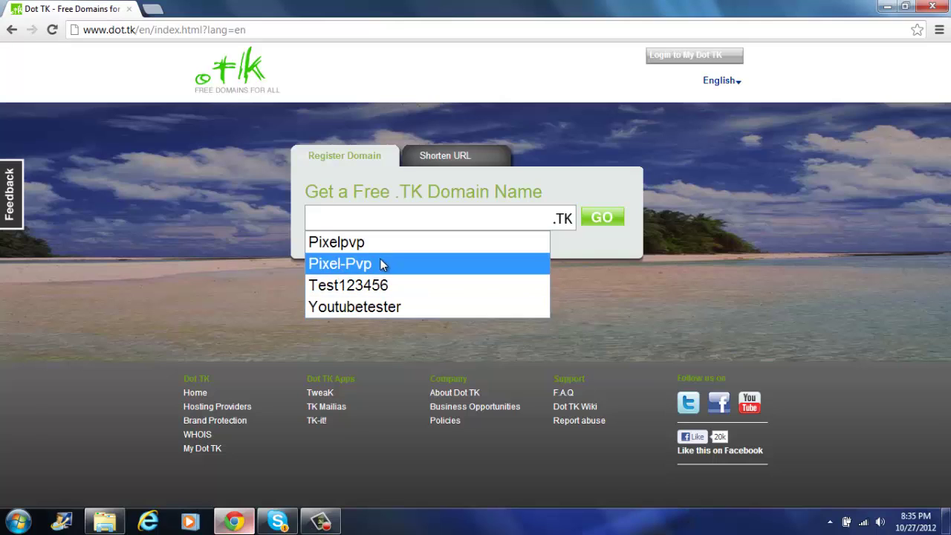
click(407, 216)
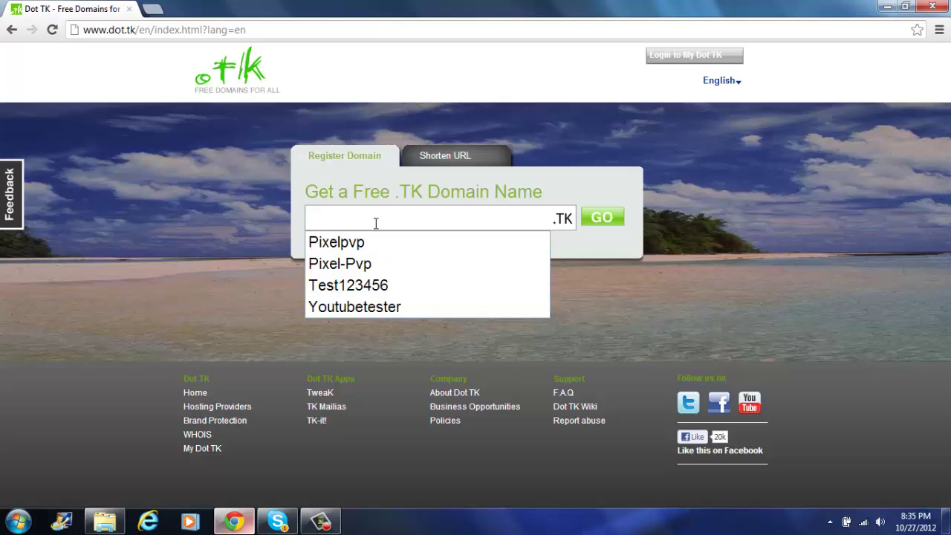
text(thisis)
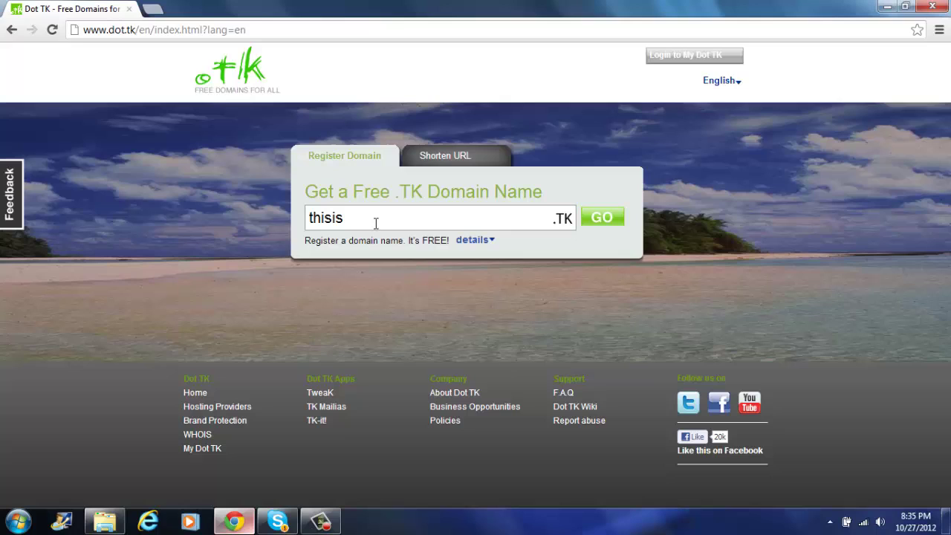
text(ate)
text(st)
text(.123)
click(600, 219)
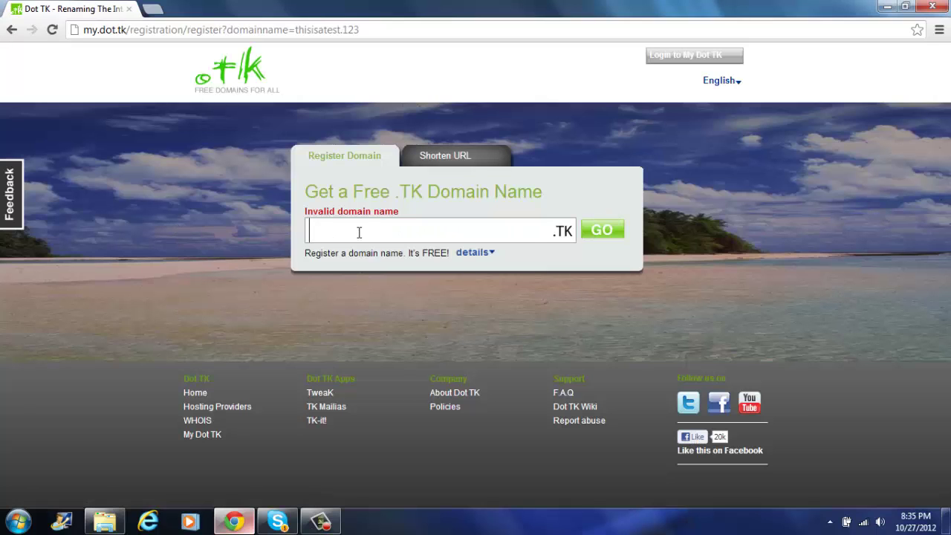
click(359, 232)
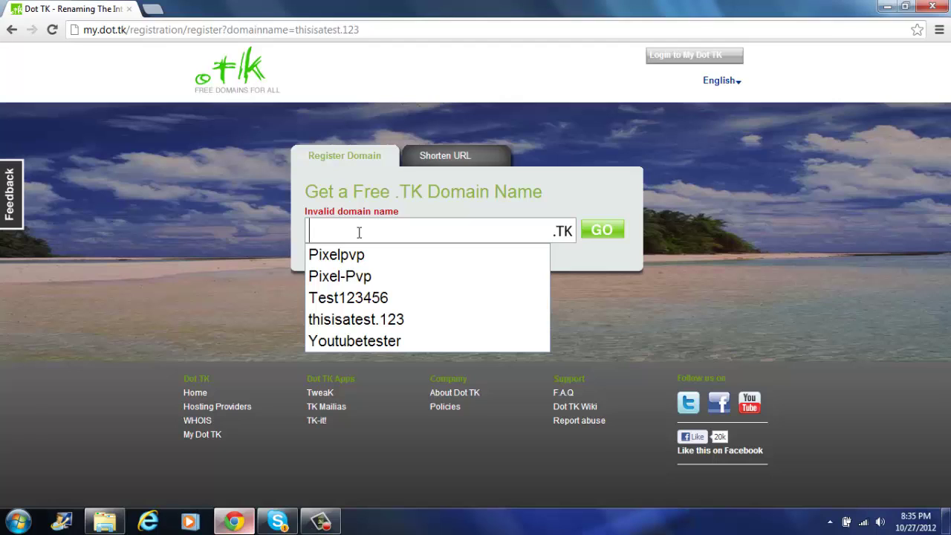
text(sdkjasjdhasd)
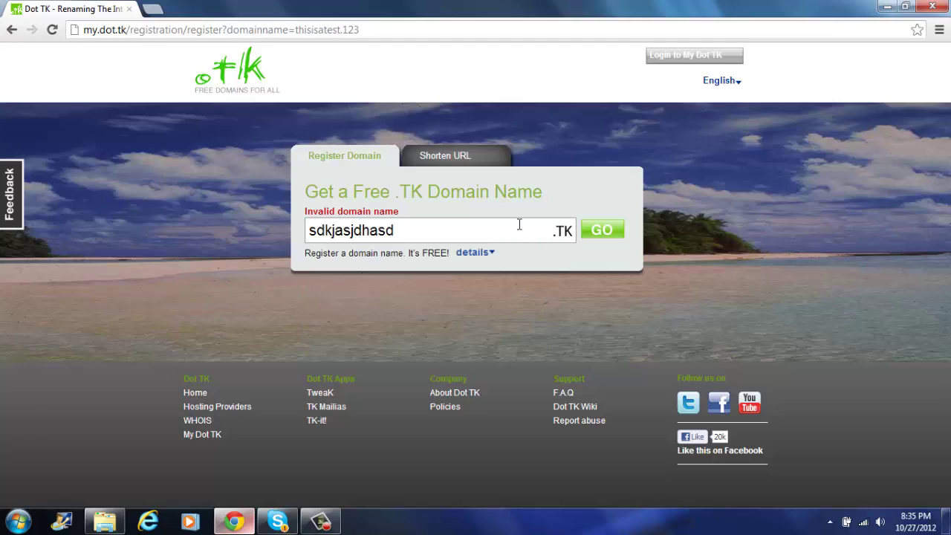
Submit sdkjasjdhasd and review the SDKJASJDHASD.TK registration form.
click(594, 234)
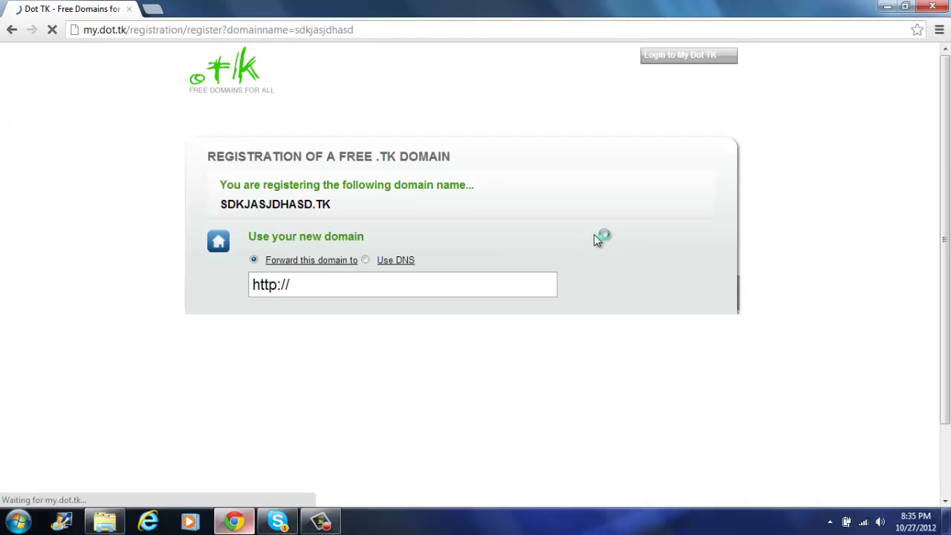
scroll(374, 276, down, 2)
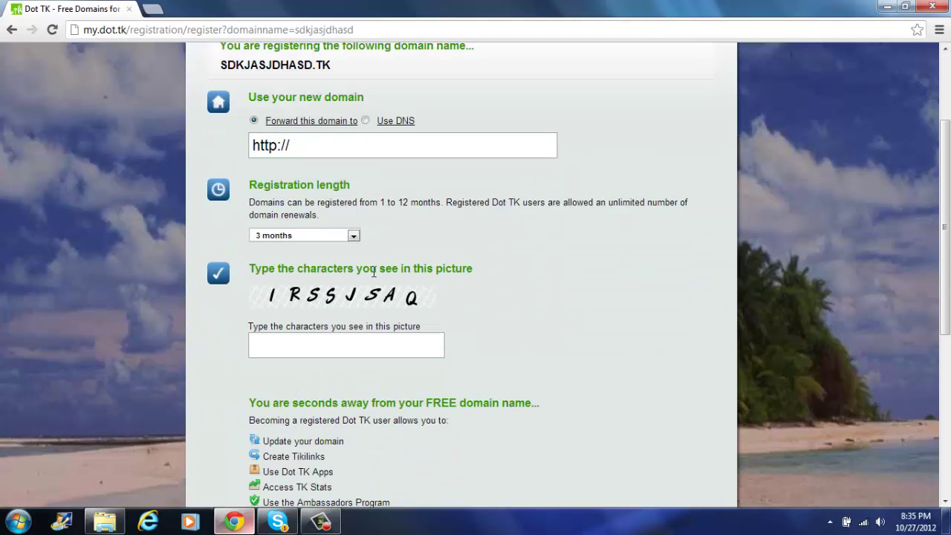
scroll(401, 268, down, 4)
scroll(412, 274, up, 6)
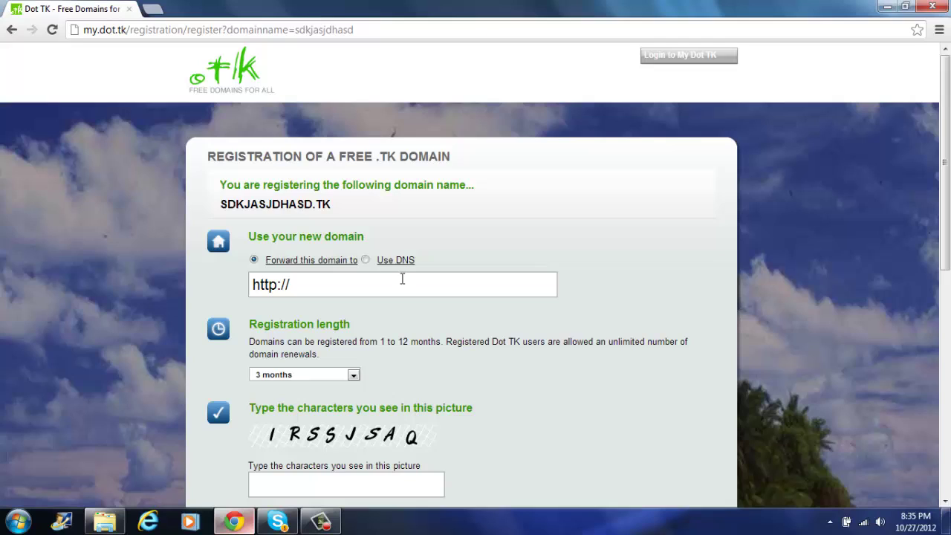
drag(341, 207, 219, 205)
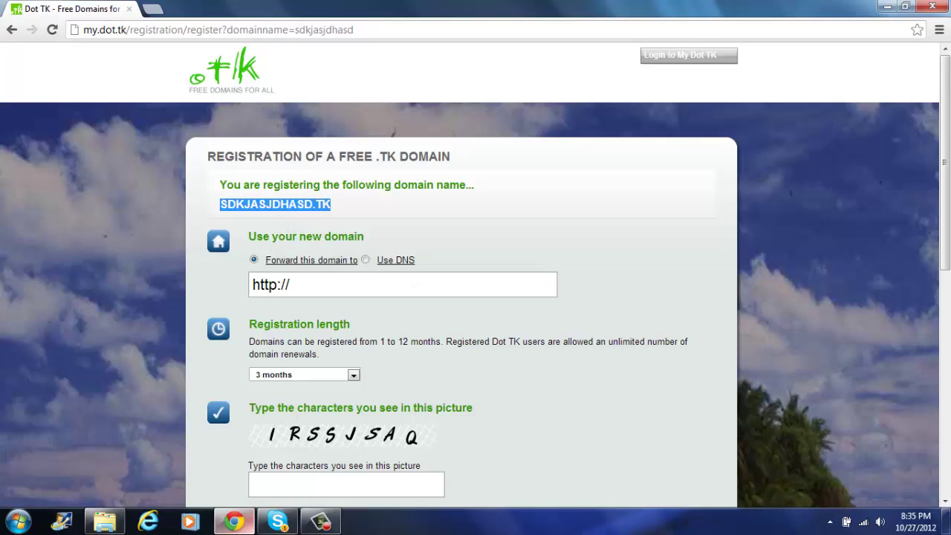
drag(335, 205, 218, 205)
click(403, 206)
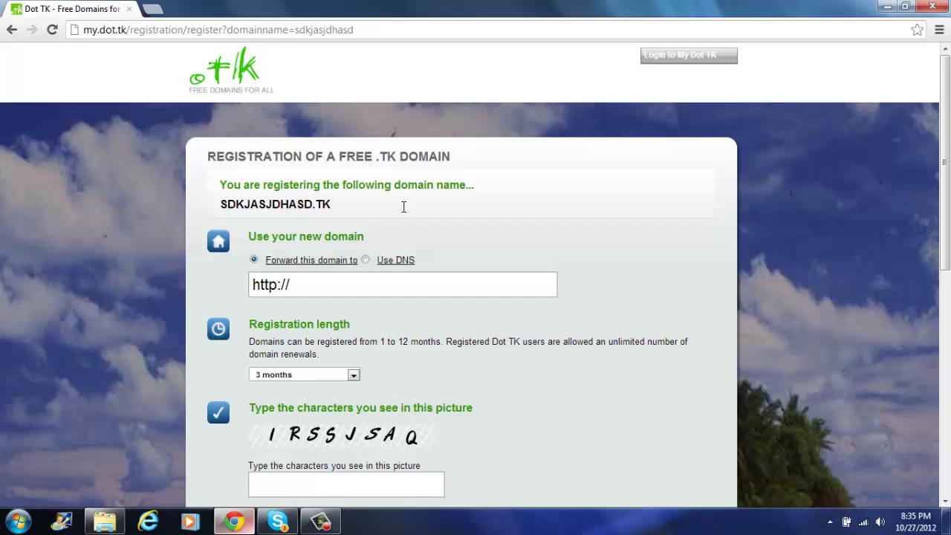
Switch SDKJASJDHASD.TK to Dot TK's free DNS and review the www and sdkjasjdhasd.tk host names.
click(366, 259)
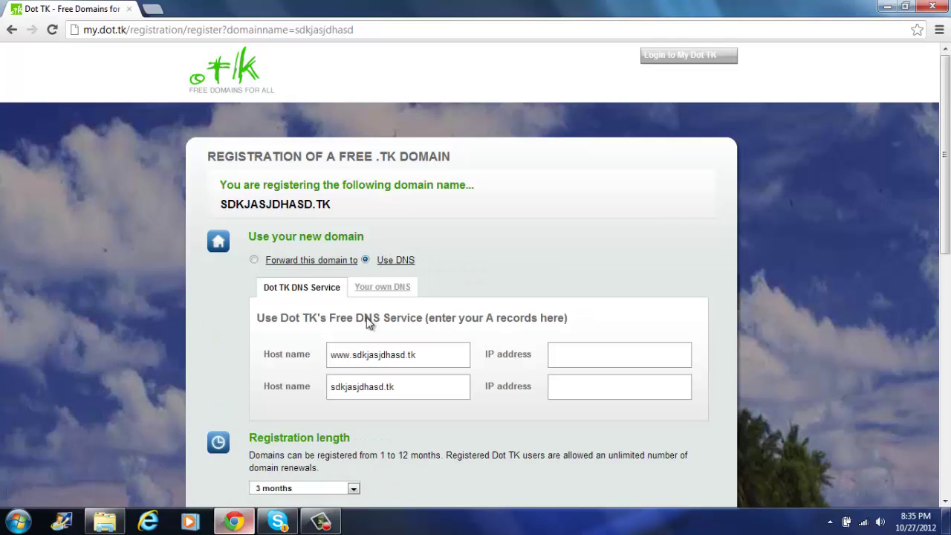
drag(436, 359, 310, 363)
drag(412, 387, 318, 391)
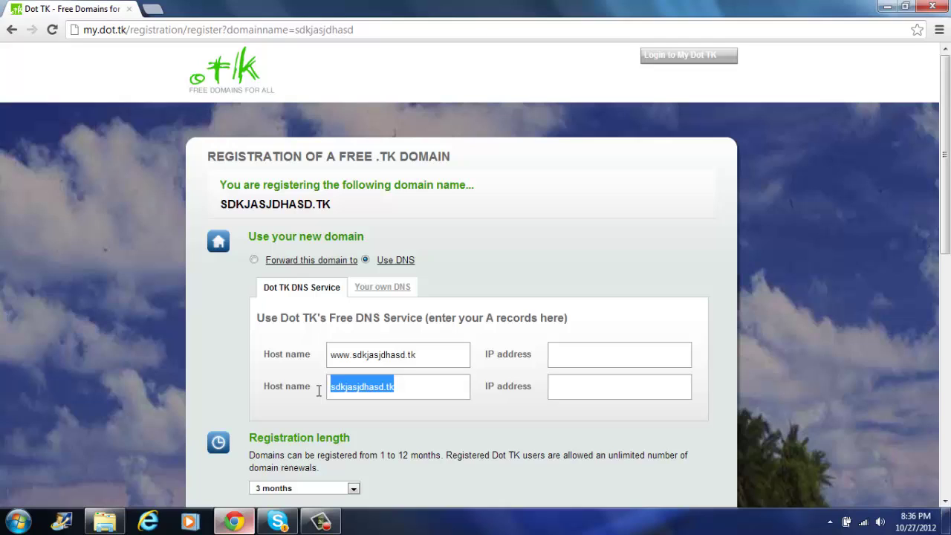
click(442, 387)
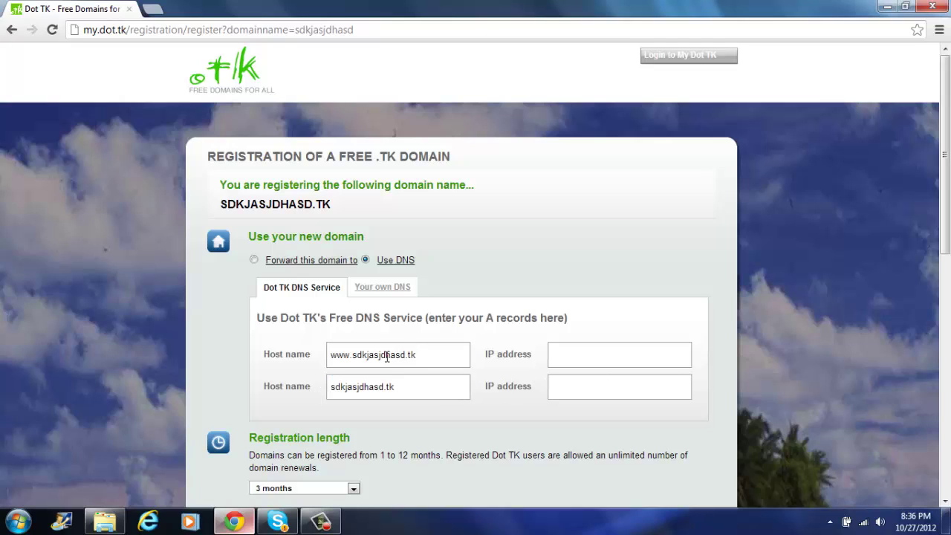
drag(401, 356, 312, 361)
drag(433, 384, 316, 386)
click(613, 340)
Look up the public IP 99.250.204.195 on IP Chicken, copy it, and return to the Dot TK tab.
click(152, 9)
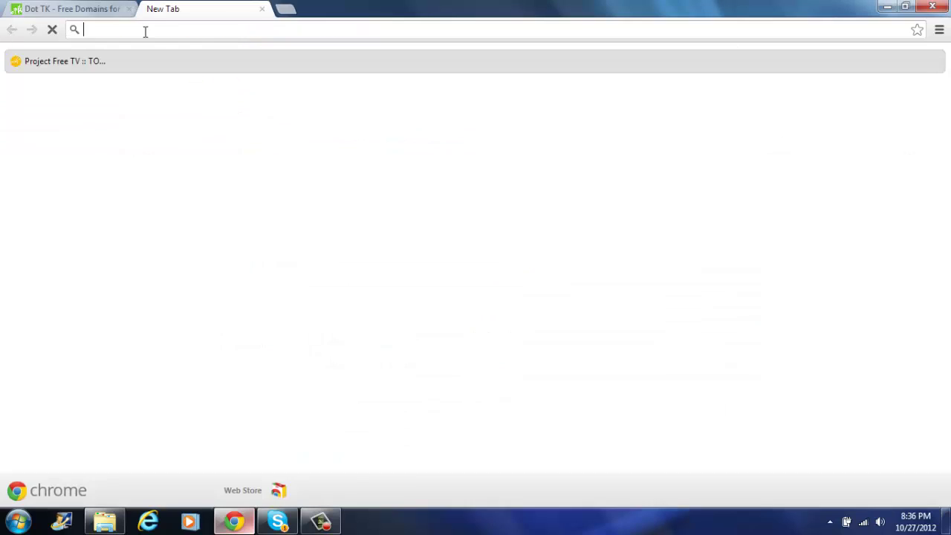
text(ip chic)
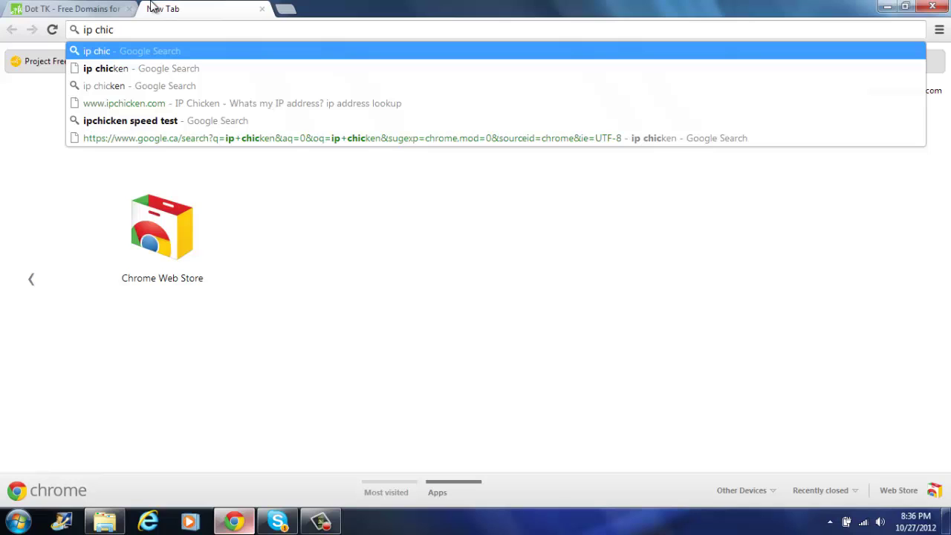
text(ken)
key(Return)
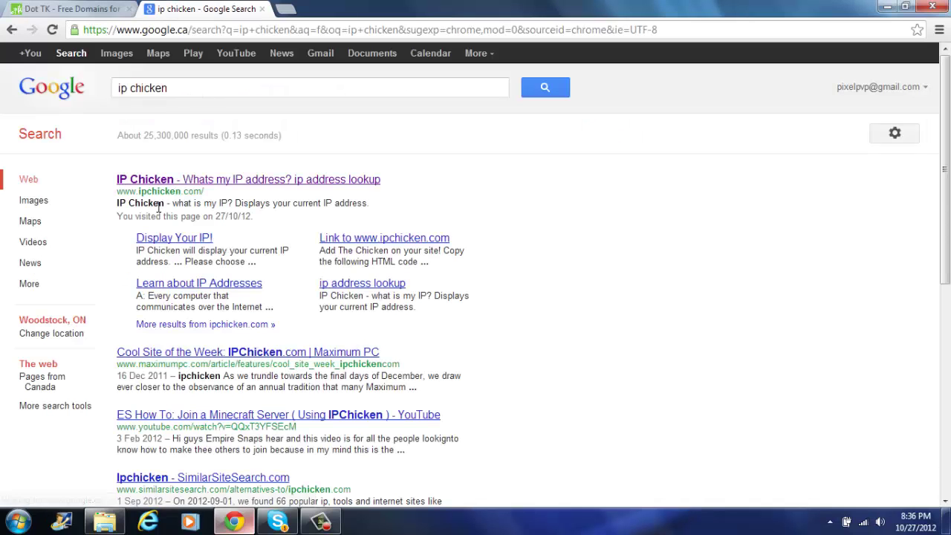
click(158, 180)
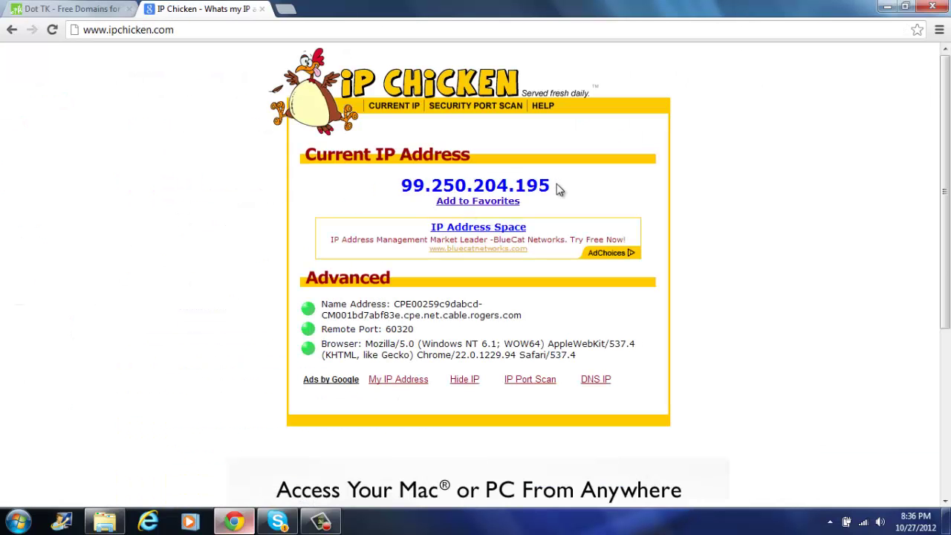
drag(558, 190, 333, 181)
right_click(414, 186)
click(458, 190)
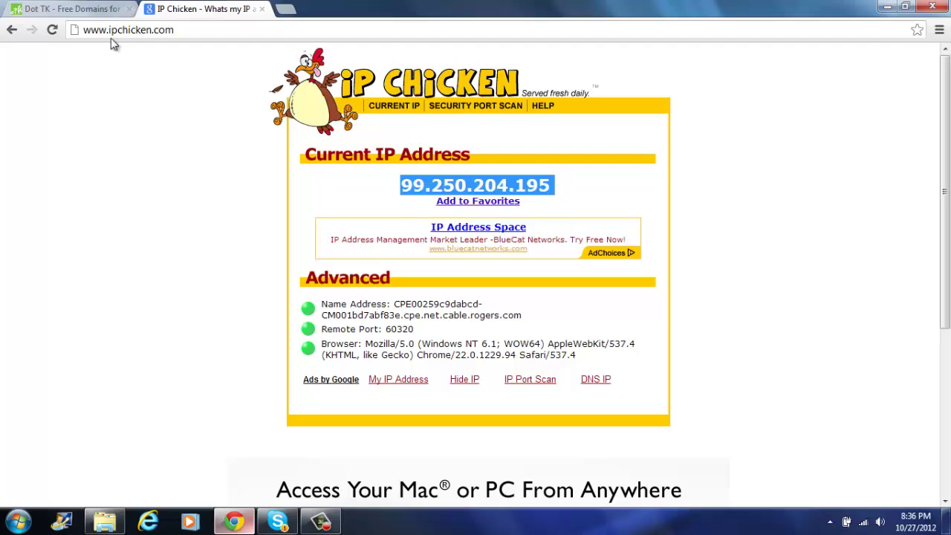
click(47, 9)
Paste 99.250.204.195 into the IP address field of the host records.
click(580, 353)
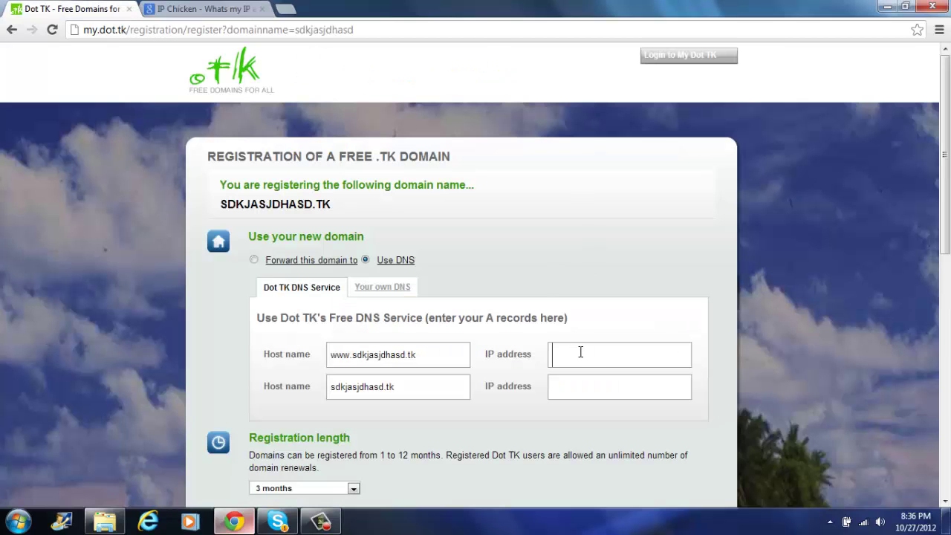
key(ctrl+v)
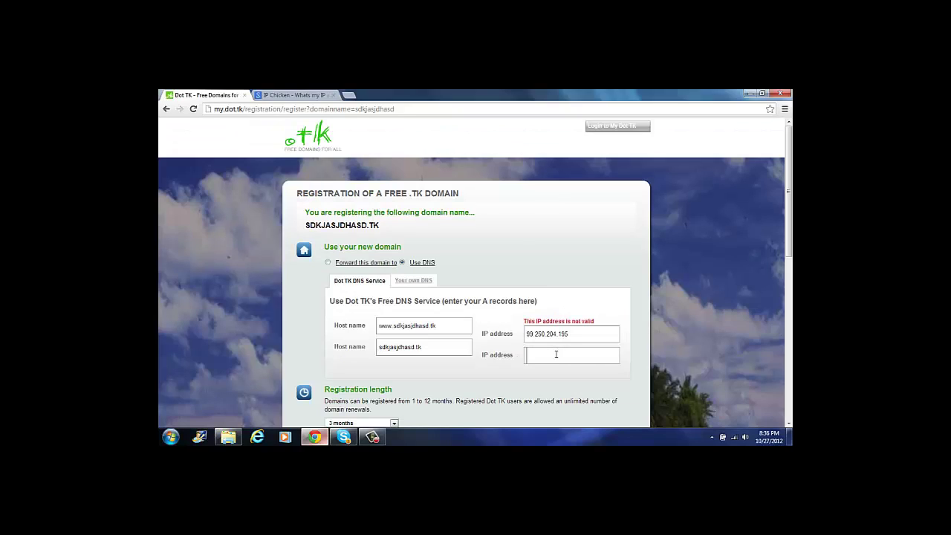
key(ctrl+v)
scroll(552, 339, down, 4)
scroll(370, 236, up, 3)
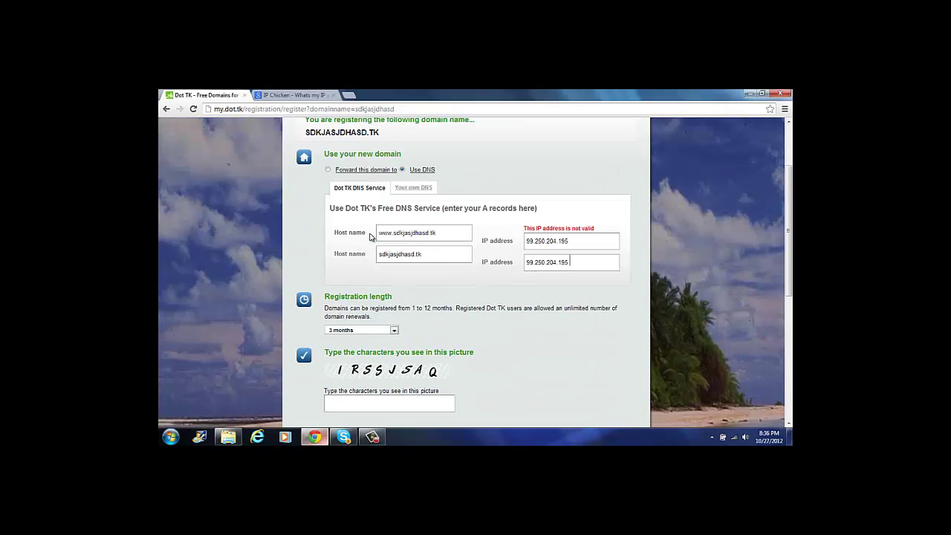
Set the registration length to 1 month and submit the Sign Up form.
click(394, 331)
click(357, 344)
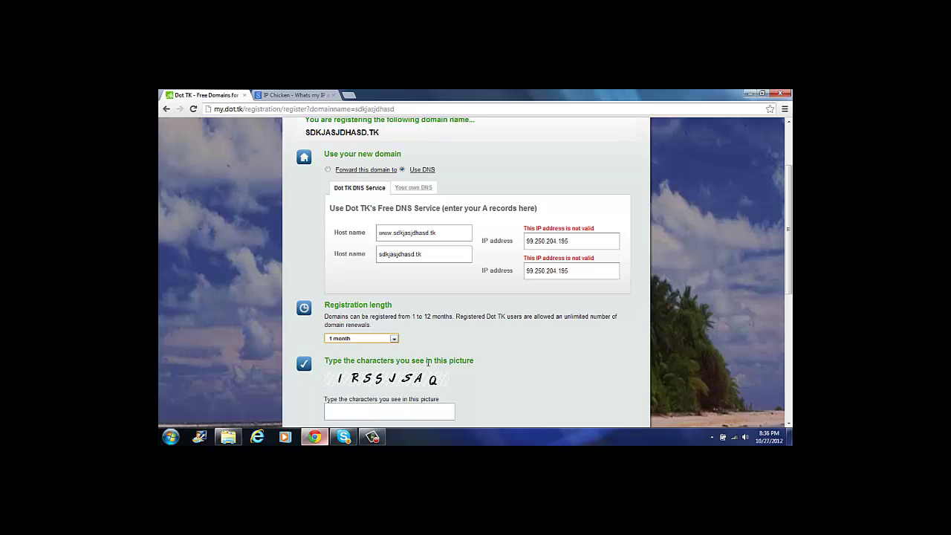
click(394, 339)
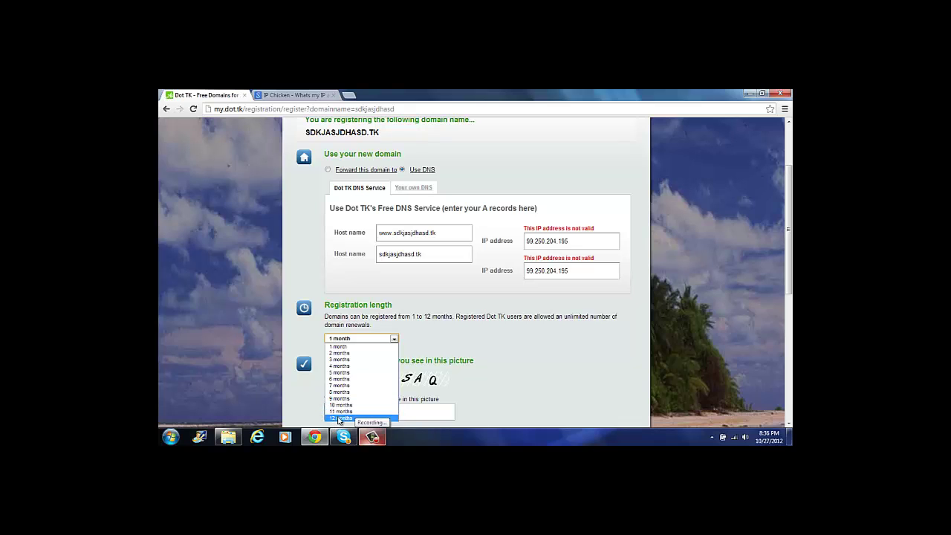
click(469, 402)
text(irssjsaq)
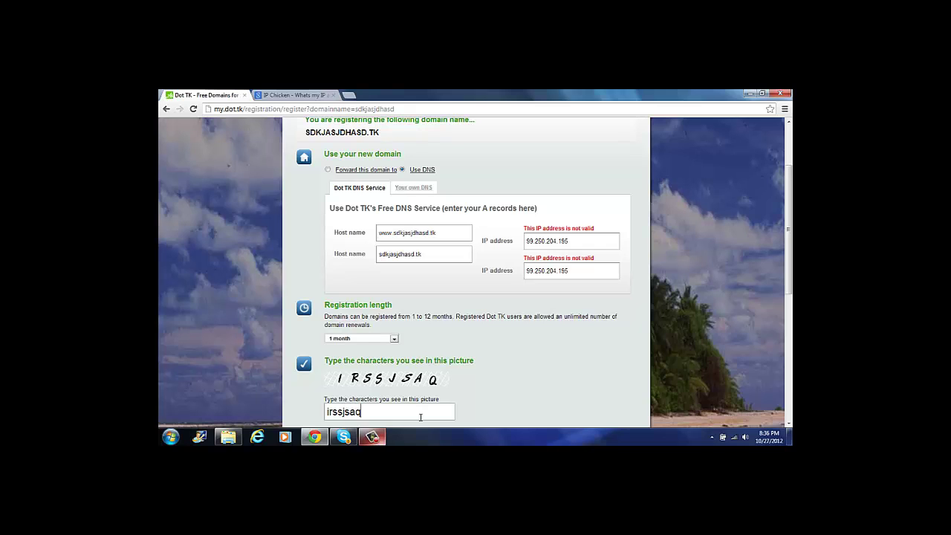
scroll(421, 417, down, 1)
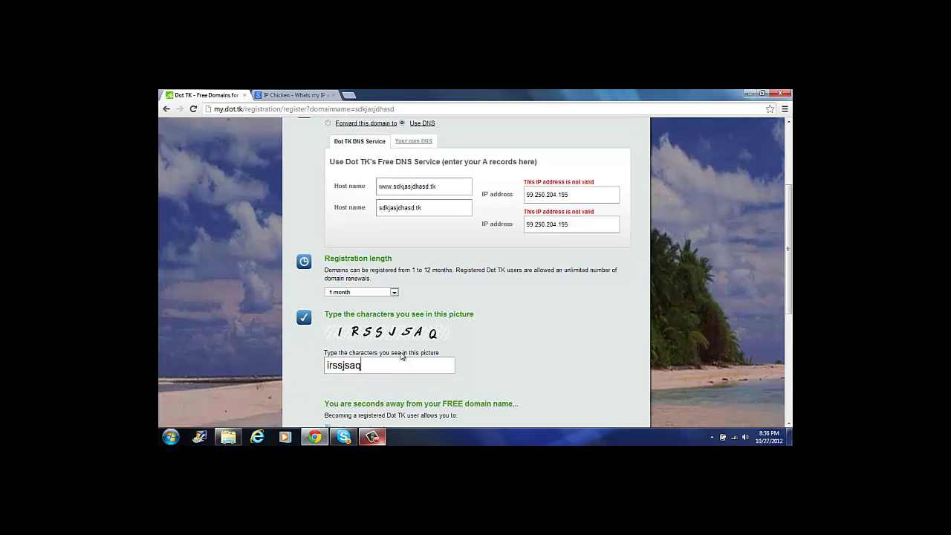
scroll(394, 357, down, 2)
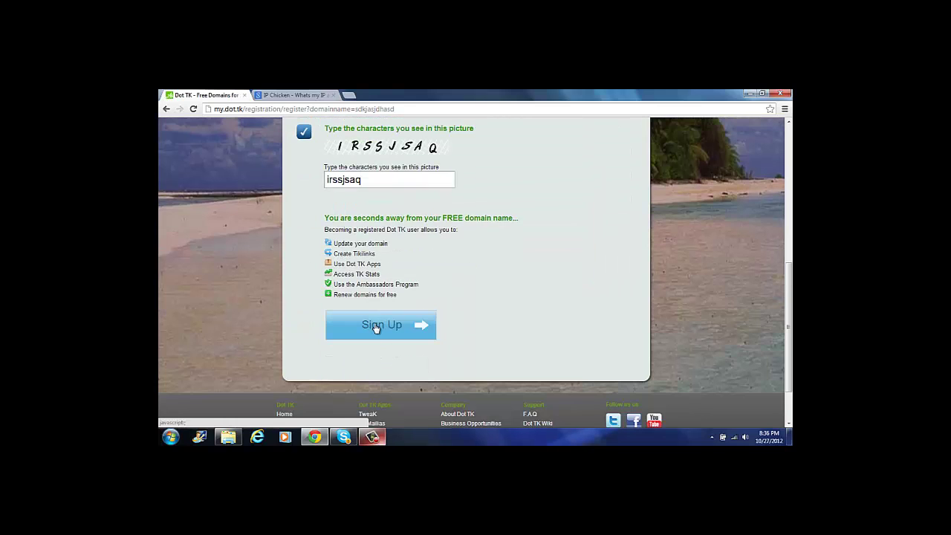
click(376, 329)
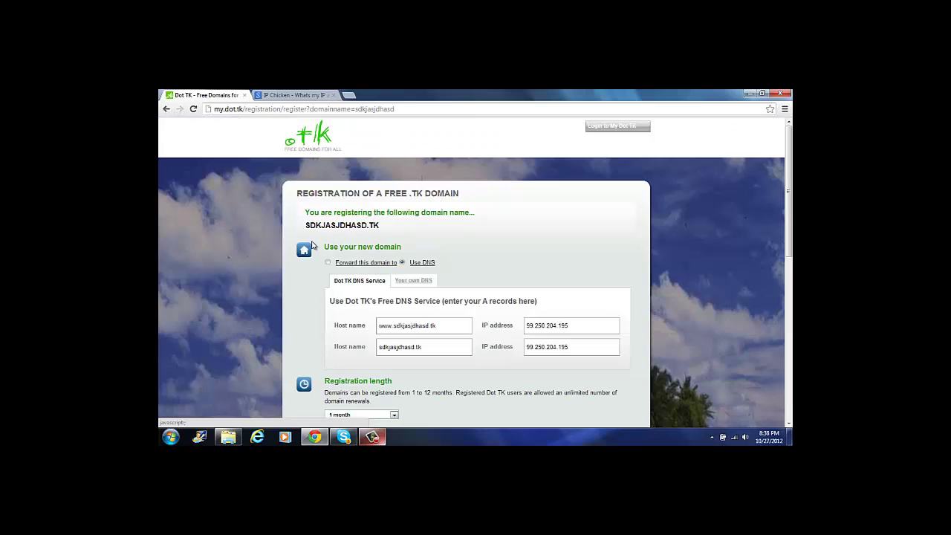
Complete the sdkjasjdhasd.tk registration by signing in with a different Google account.
scroll(455, 302, down, 2)
scroll(413, 297, down, 2)
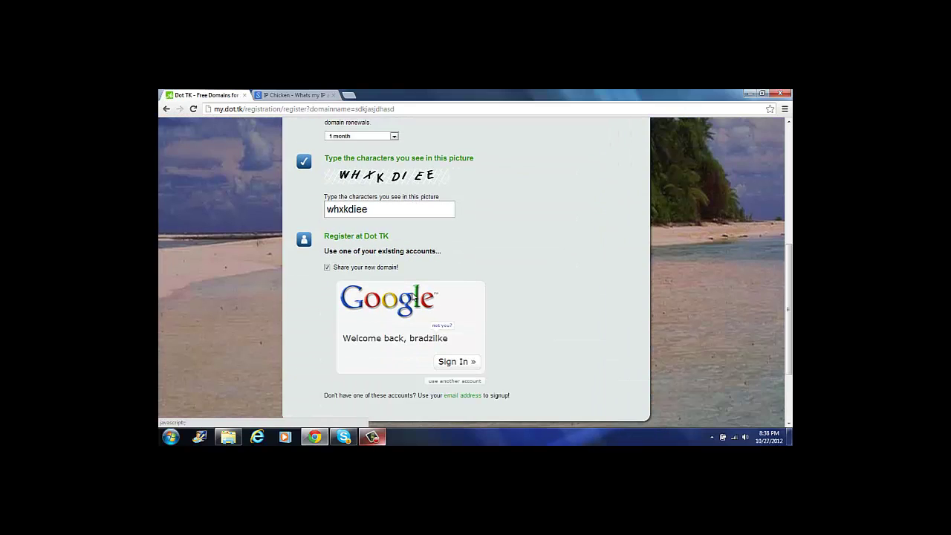
click(467, 361)
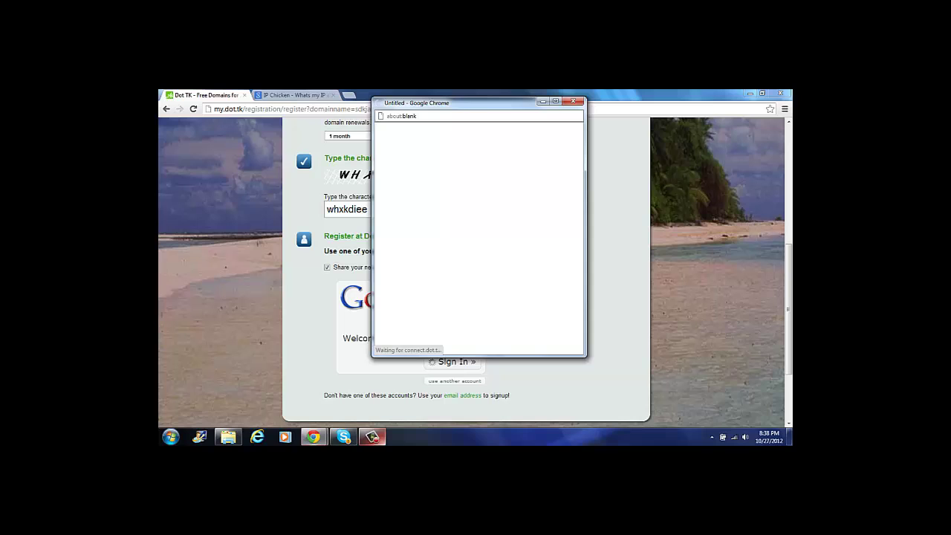
click(573, 101)
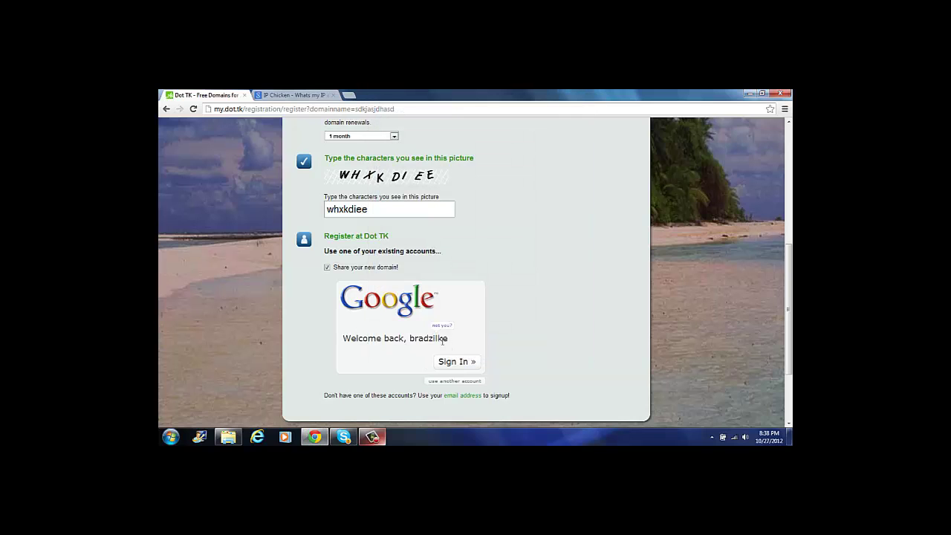
click(456, 381)
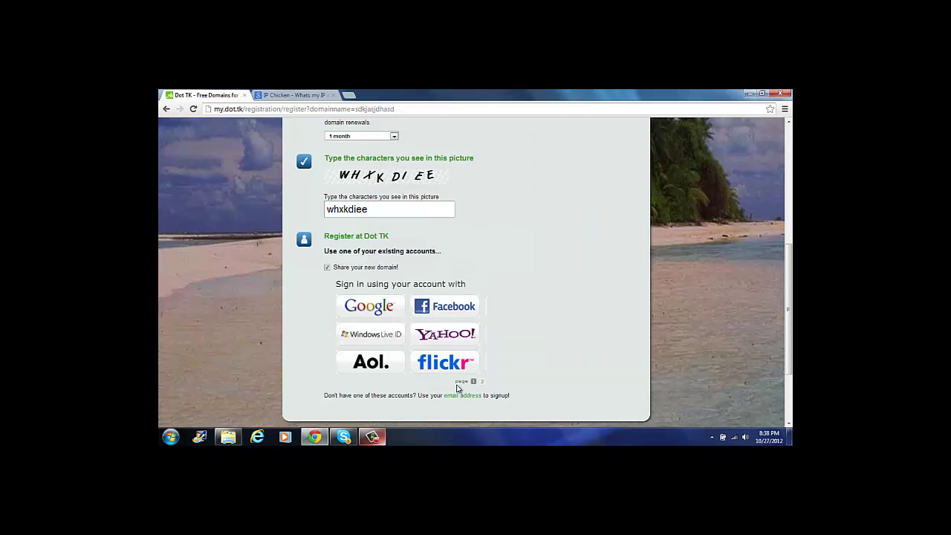
click(364, 309)
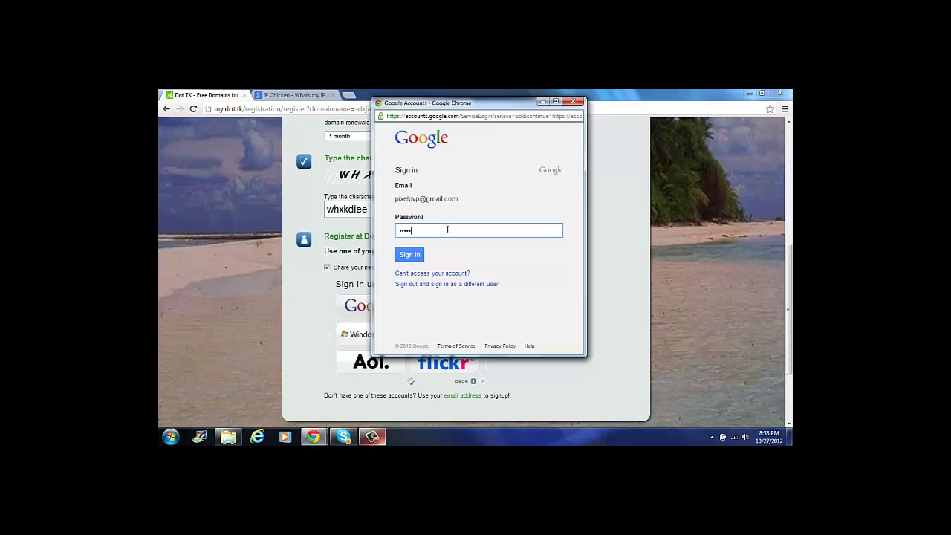
click(423, 255)
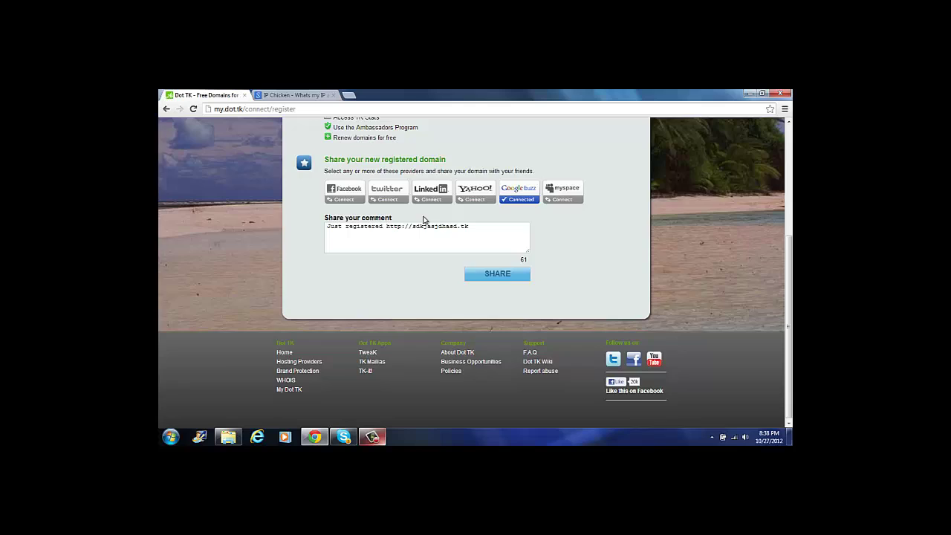
Log in to My Dot TK with the Google account to reach the account home.
scroll(423, 219, up, 5)
click(636, 127)
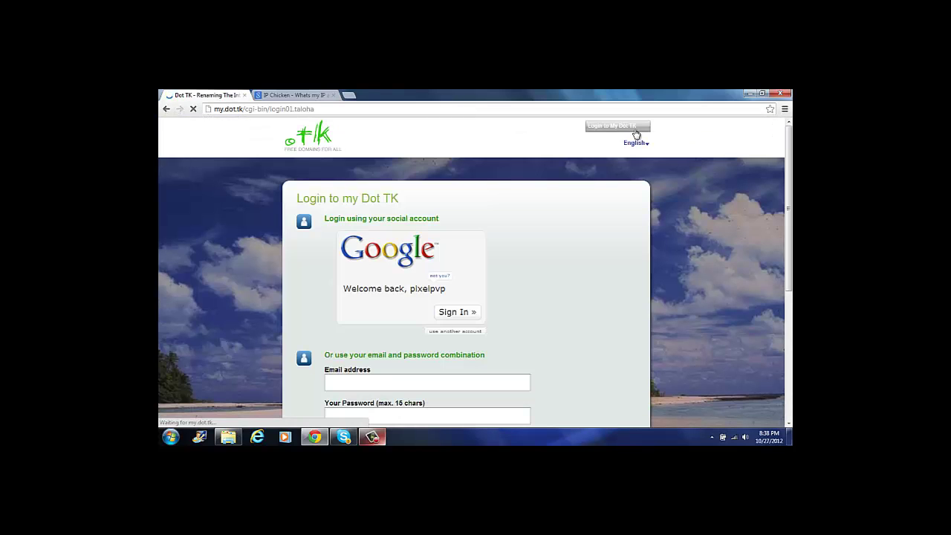
scroll(510, 293, down, 3)
scroll(430, 247, up, 3)
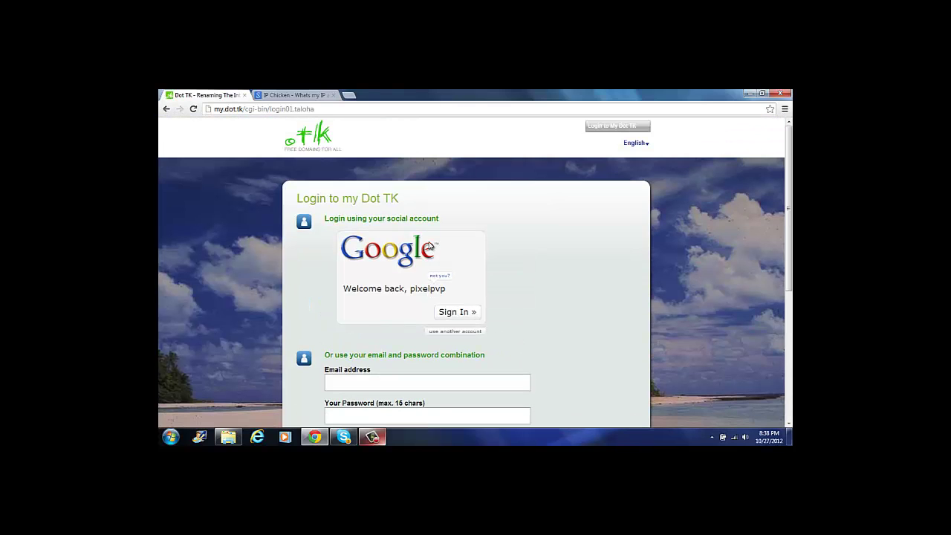
click(447, 315)
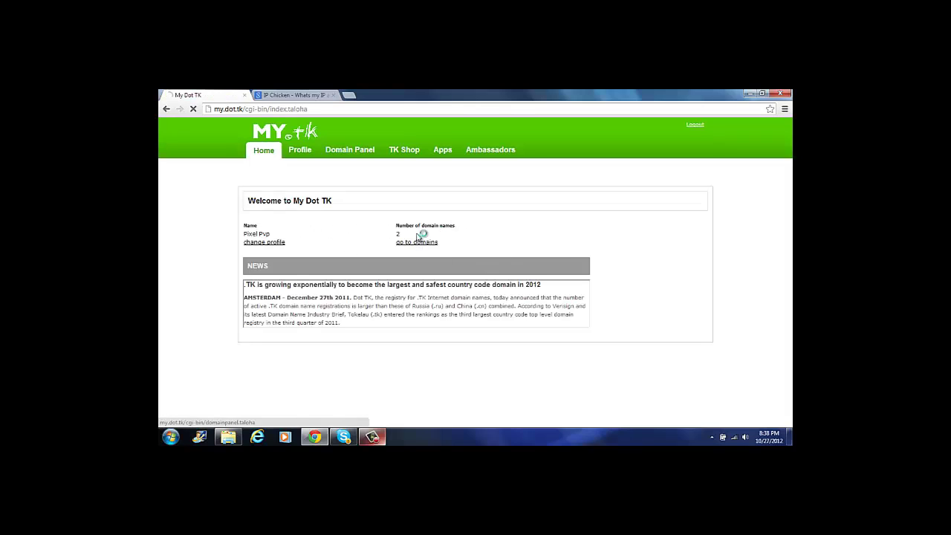
Cancel and remove SDKJASJDHASD.TK from the domain list, leaving only PIXEL-PVP.TK.
click(420, 240)
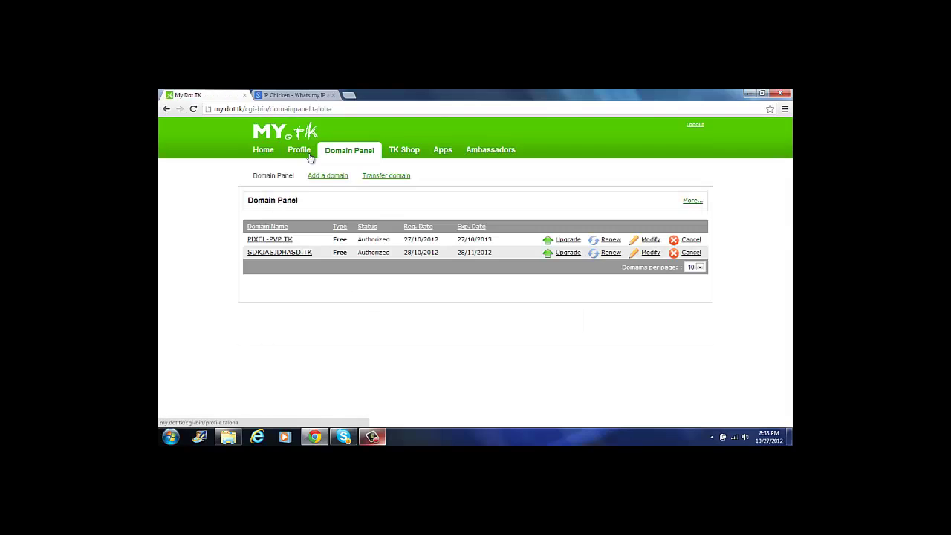
triple_click(240, 254)
click(245, 296)
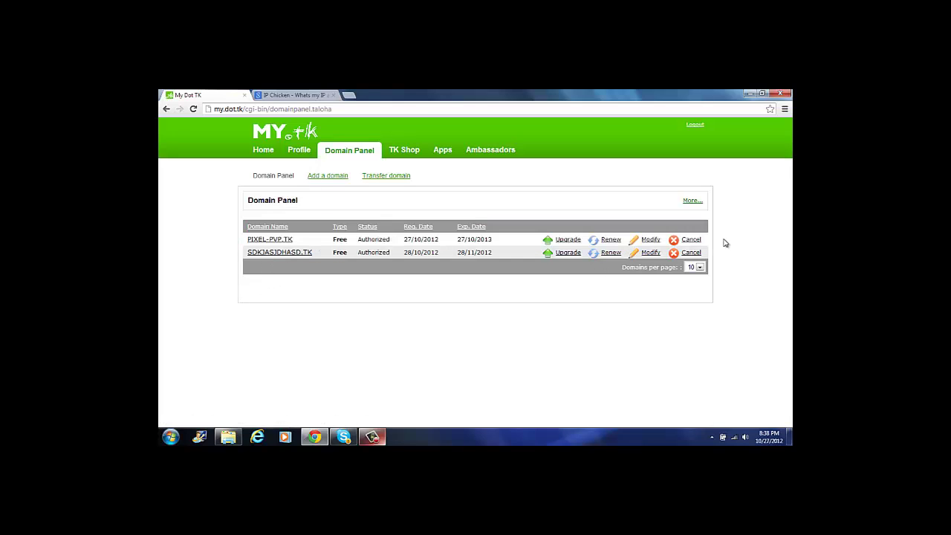
drag(715, 256, 268, 253)
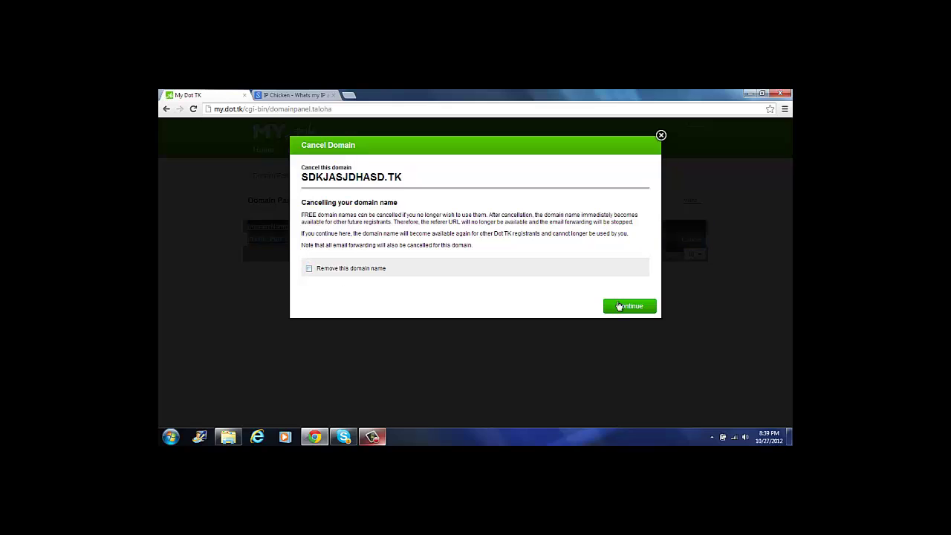
click(311, 269)
click(613, 306)
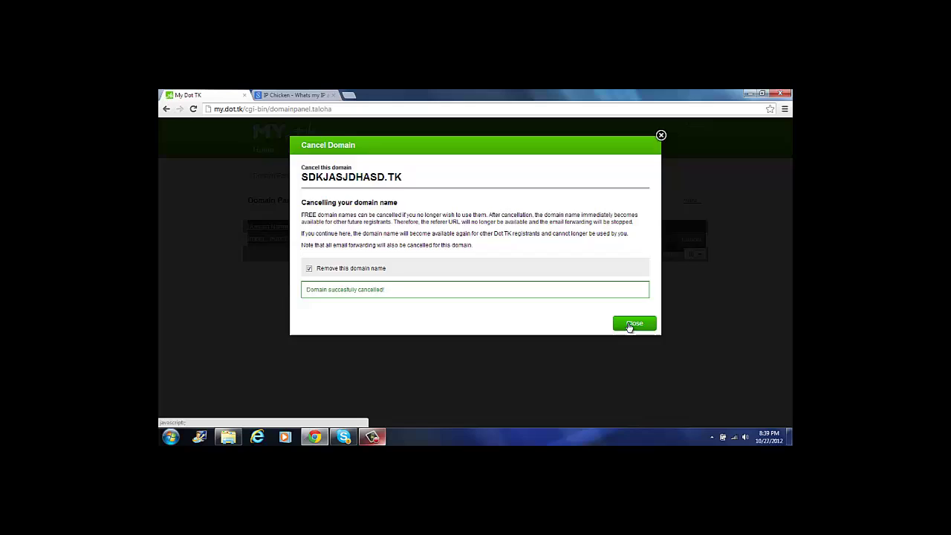
click(631, 325)
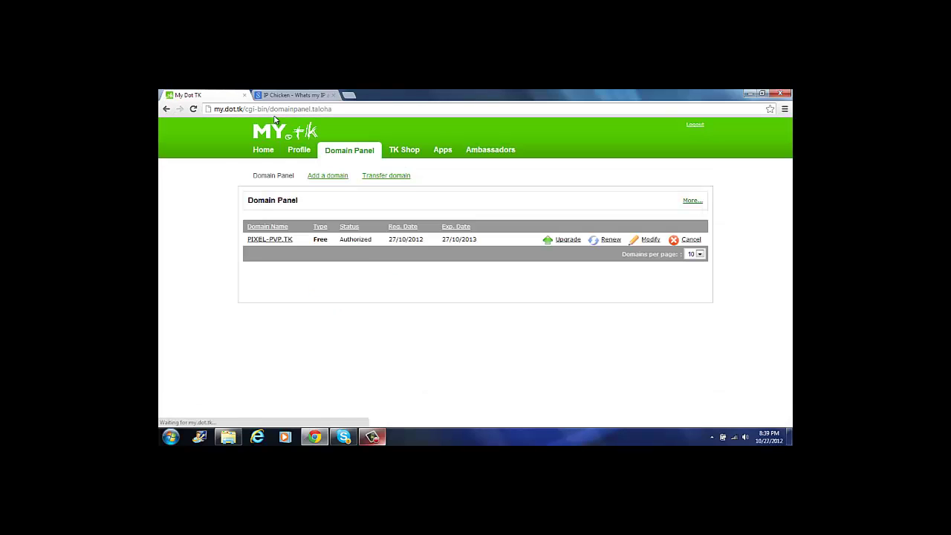
triple_click(279, 253)
click(576, 275)
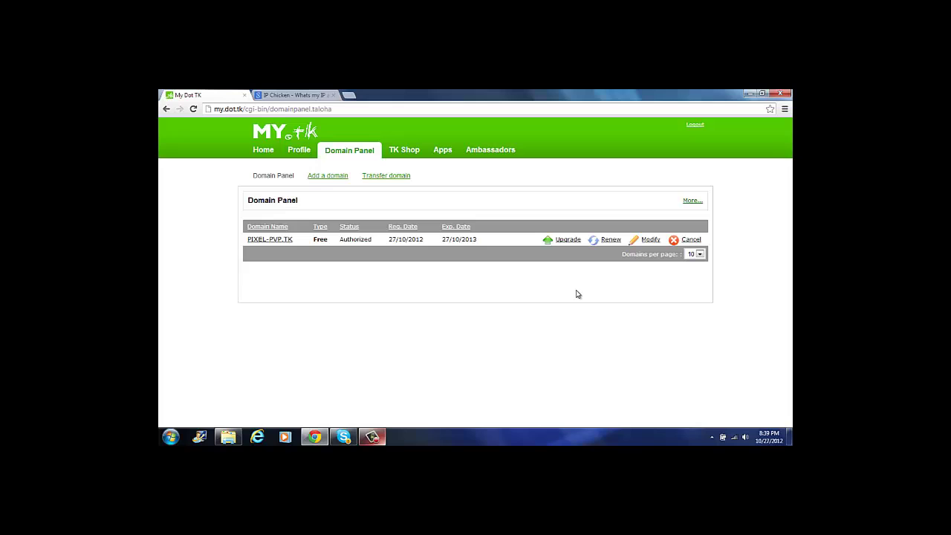
Open the Epic server folder's server properties file in a maximized Notepad window.
click(750, 93)
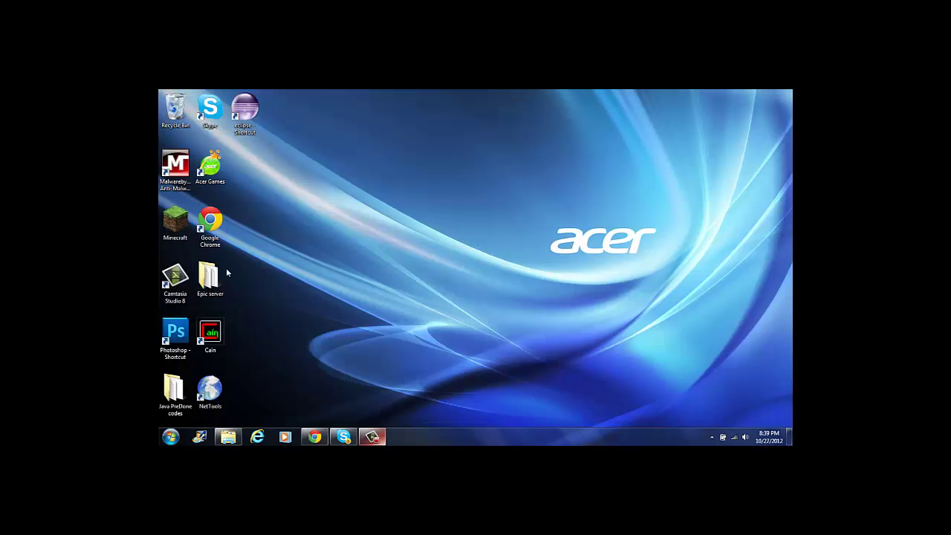
double_click(210, 276)
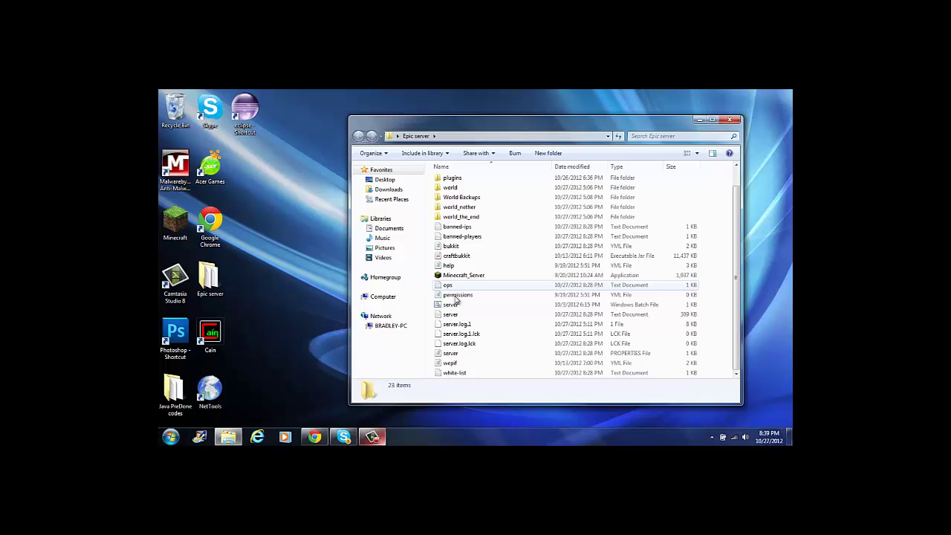
double_click(450, 353)
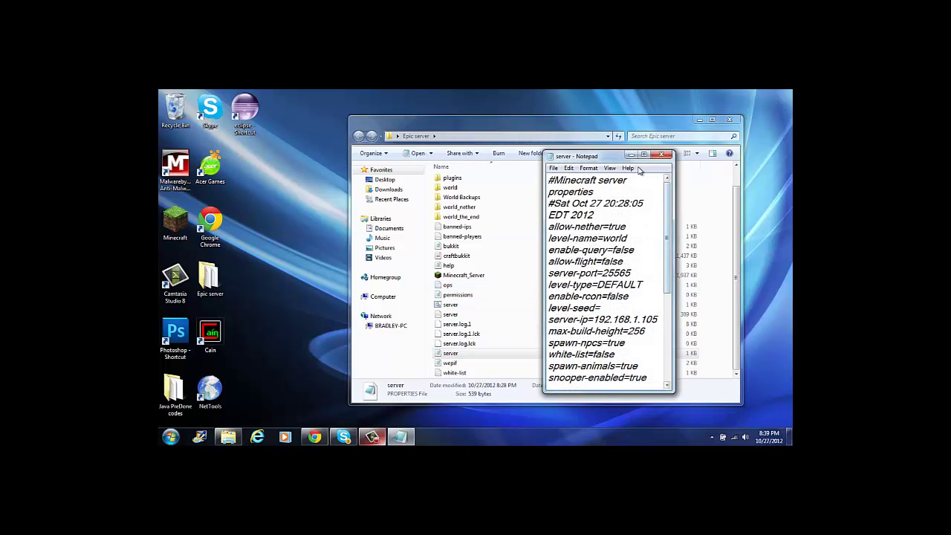
click(643, 154)
click(171, 437)
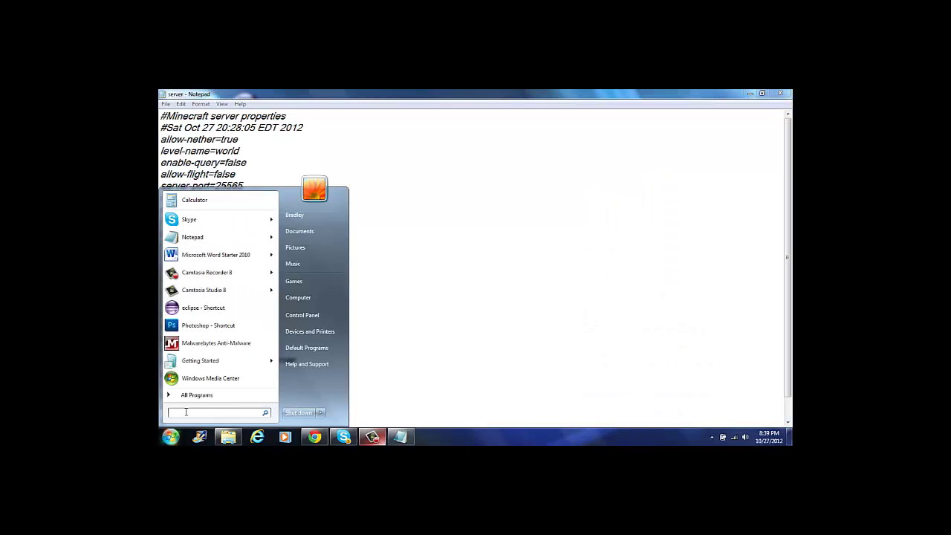
Open Command Prompt and run ipconfig to show the local IPv4 address 192.168.1.105.
text(cmd)
key(Return)
text(ipc)
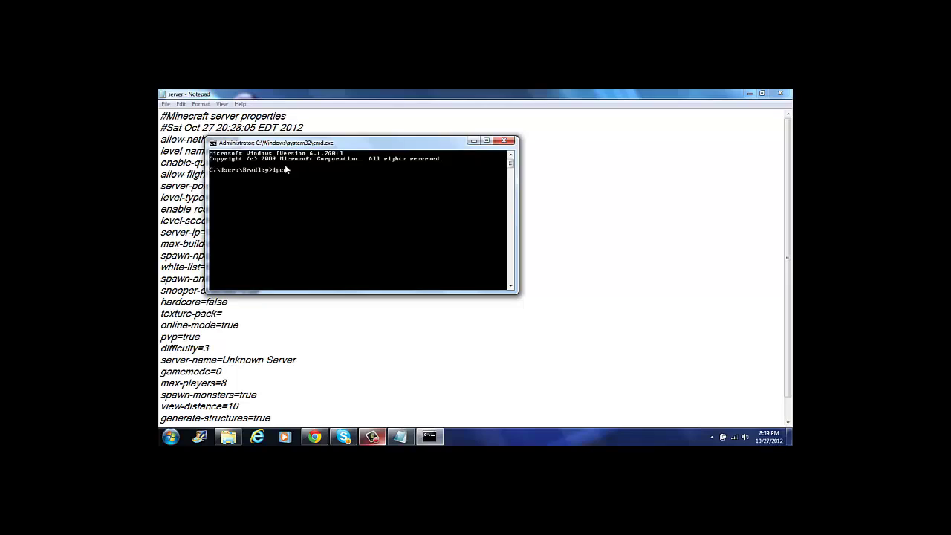
text(onfig)
key(Return)
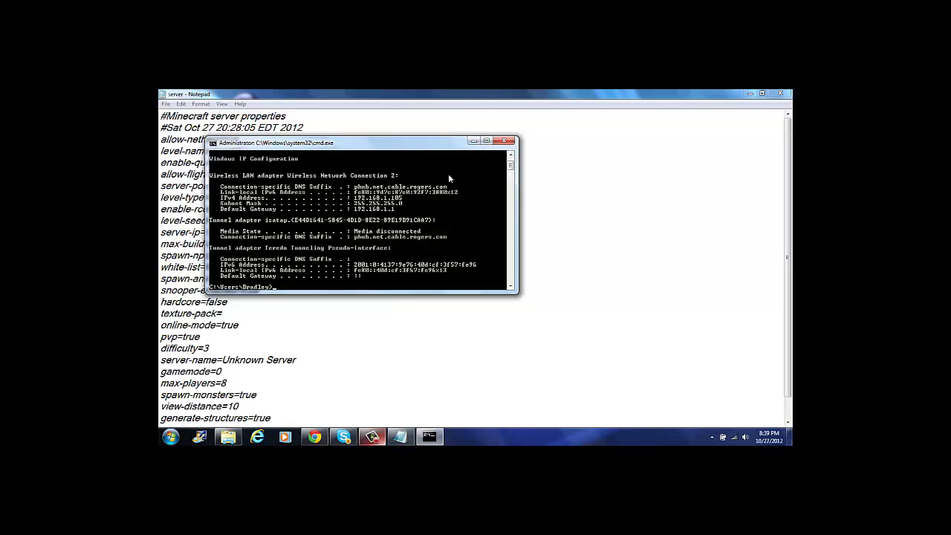
Confirm server-ip reads 192.168.1.105, then save and close the server properties file.
click(473, 141)
scroll(353, 238, down, 1)
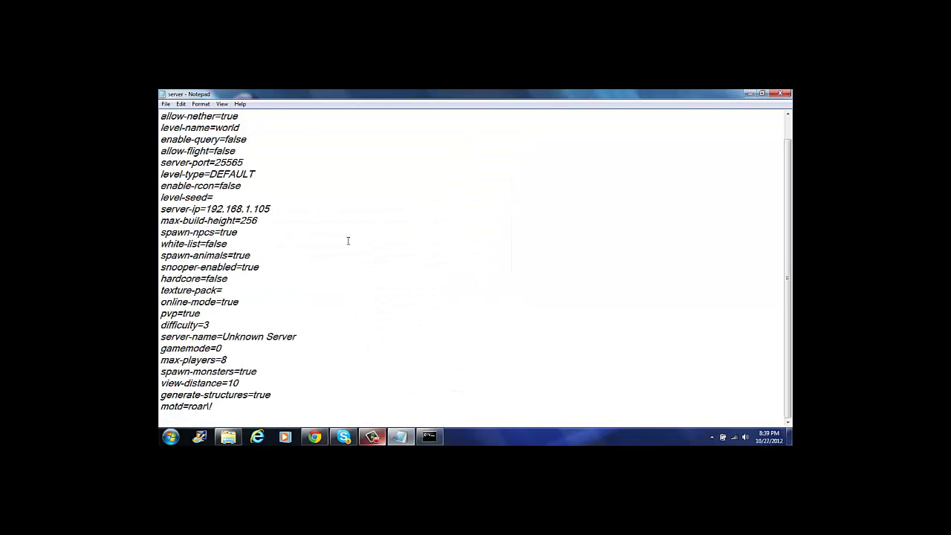
scroll(292, 213, up, 1)
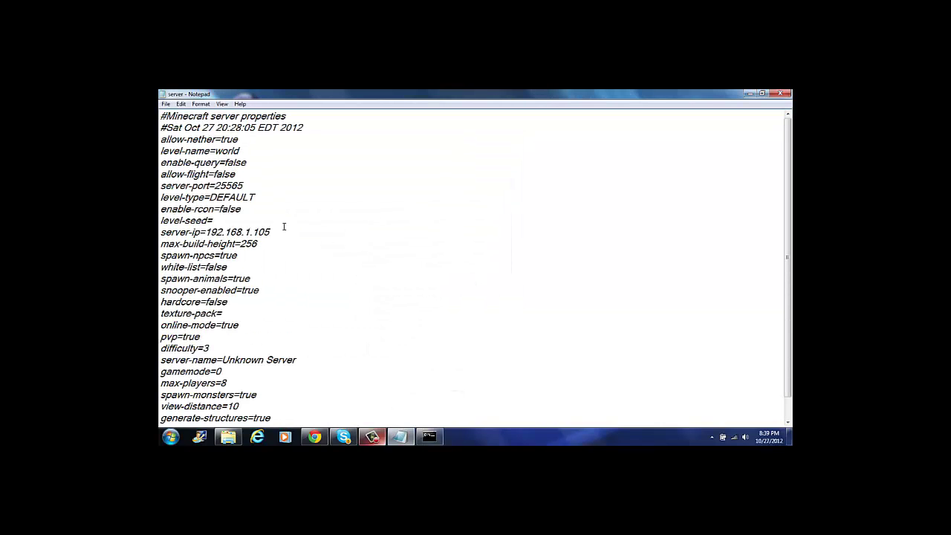
drag(272, 232, 159, 232)
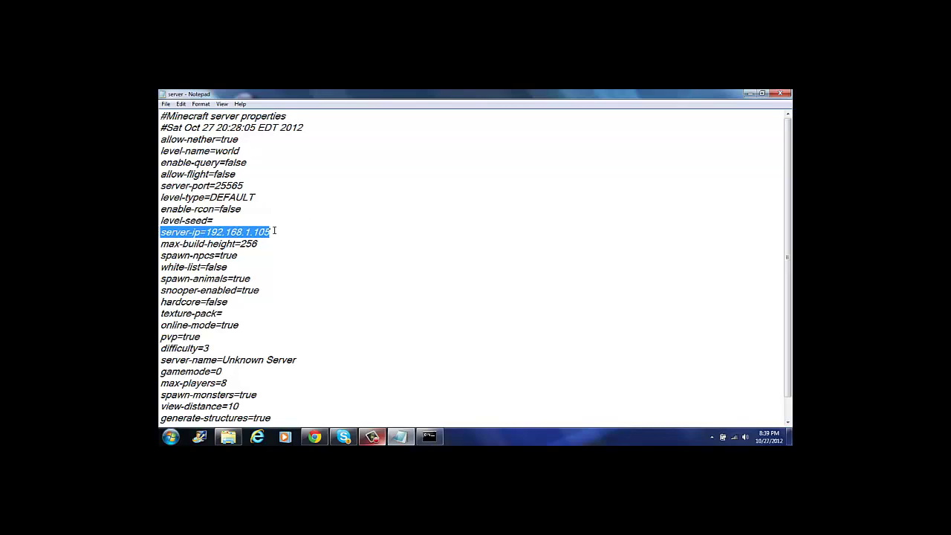
click(289, 232)
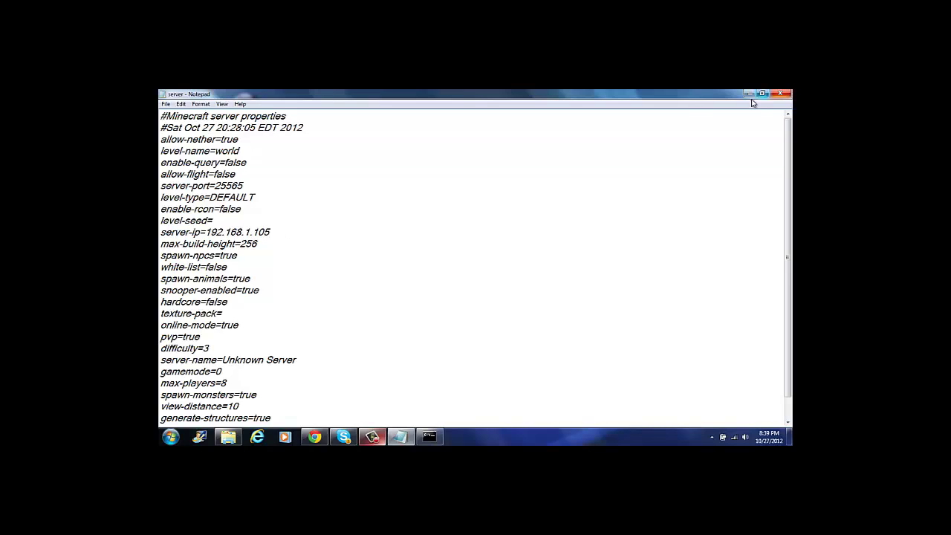
click(779, 92)
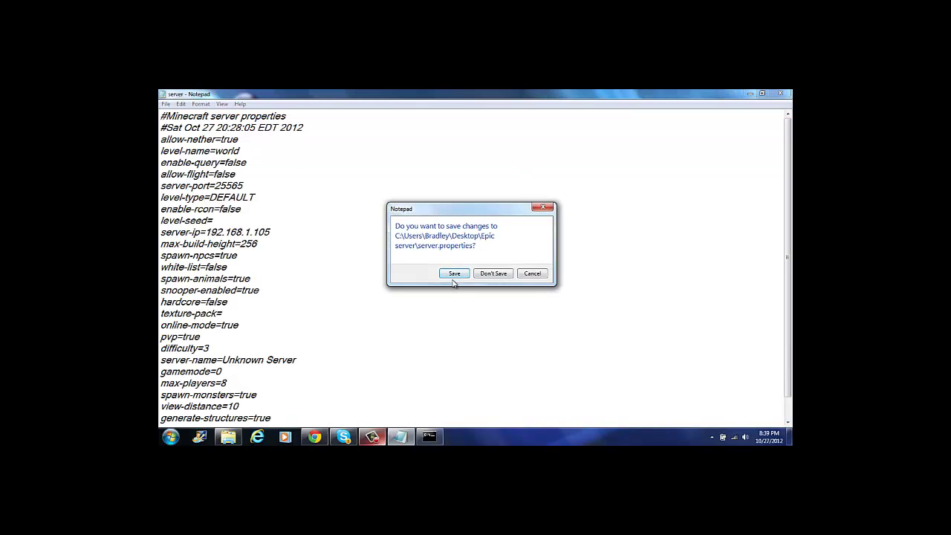
click(454, 274)
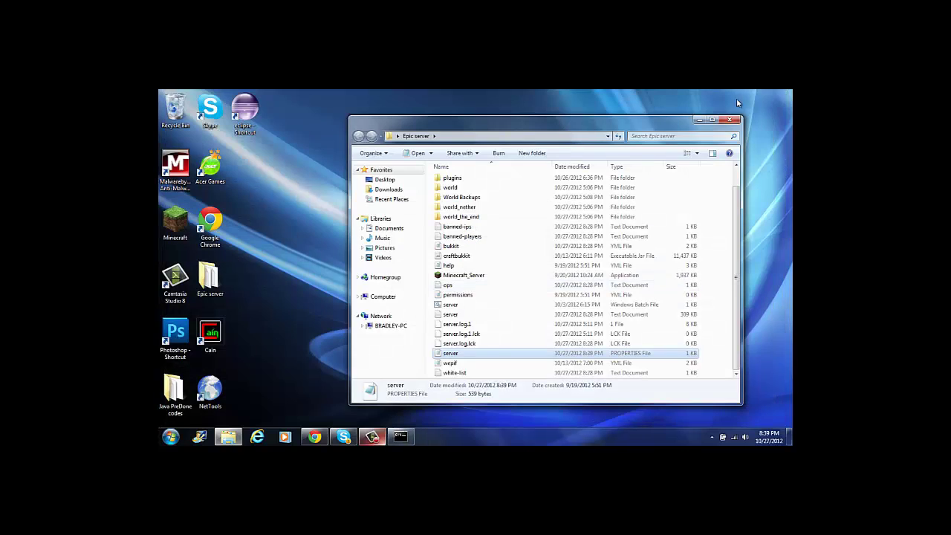
Close the Epic server folder window and the ipconfig Command Prompt window.
click(729, 119)
click(400, 436)
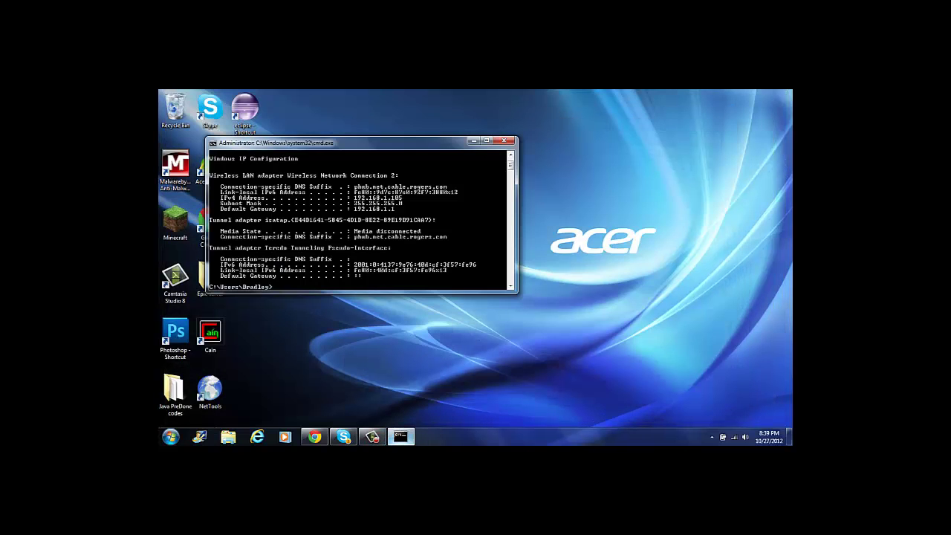
click(505, 140)
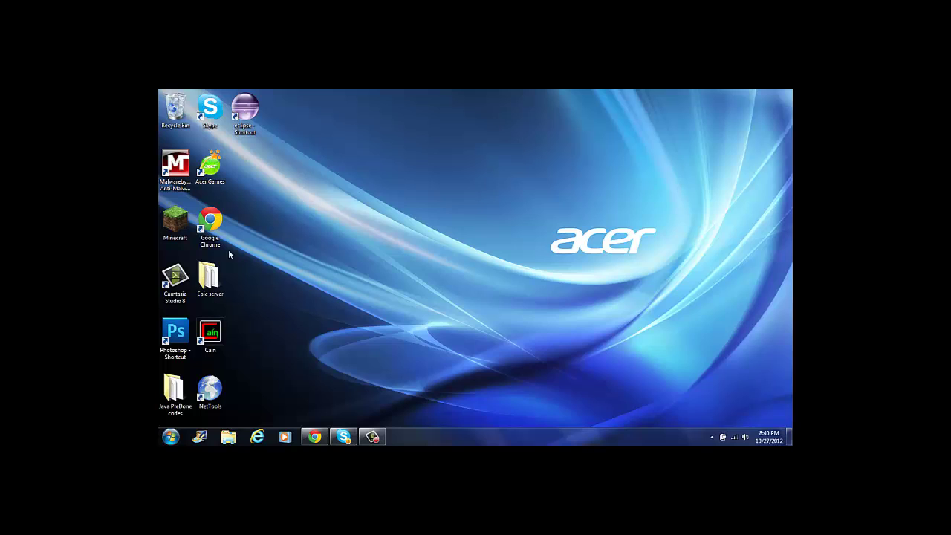
Start the game server from the Epic server folder's batch file and minimize its windows.
double_click(216, 272)
scroll(501, 335, down, 1)
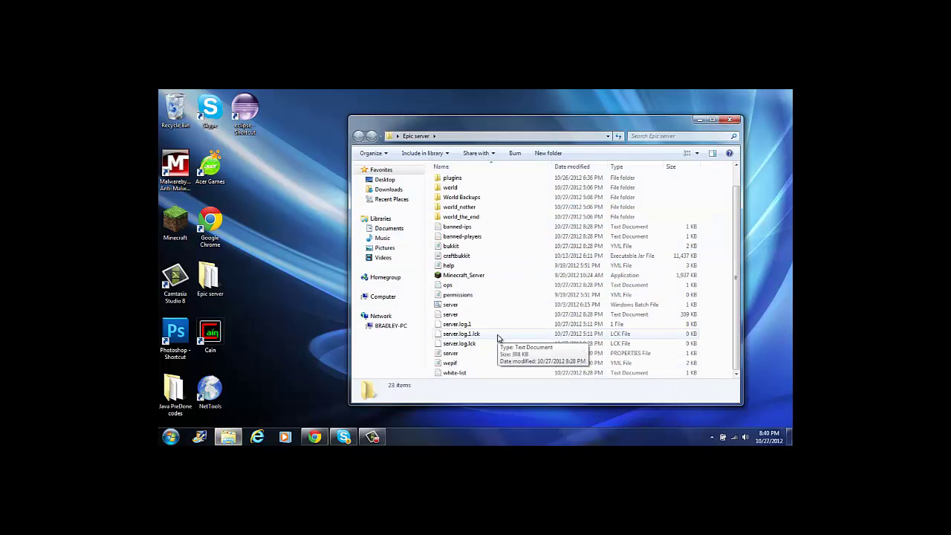
click(452, 306)
double_click(452, 306)
click(477, 149)
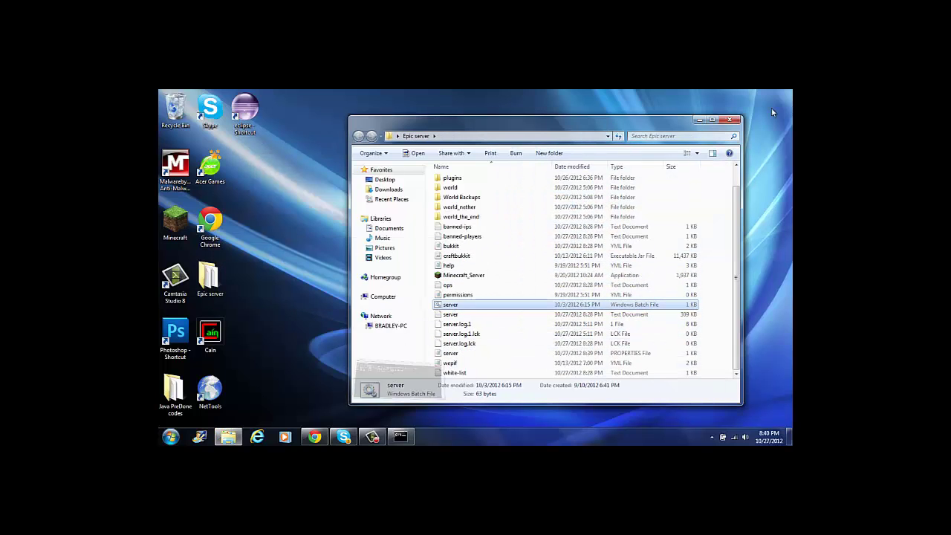
click(700, 120)
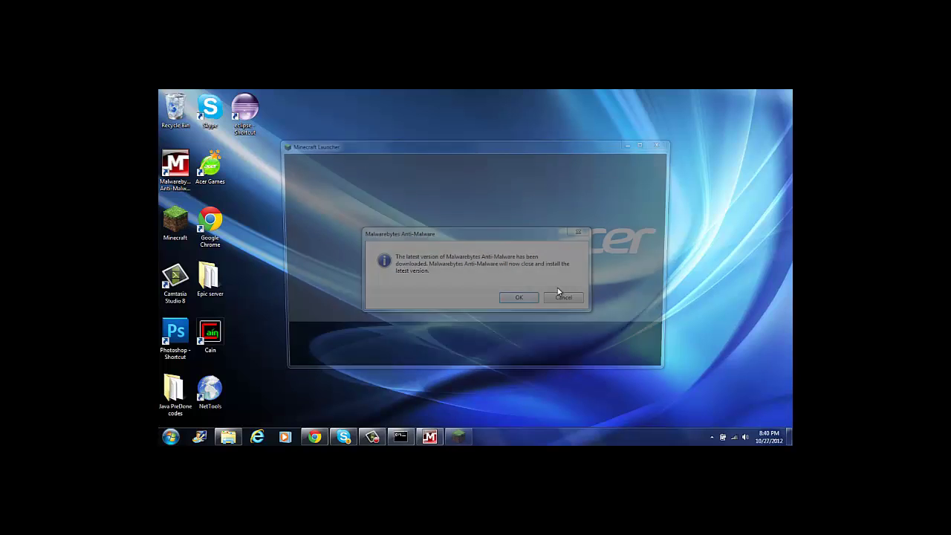
Dismiss the Malwarebytes notice, log in to Minecraft and open the multiplayer server list.
click(560, 295)
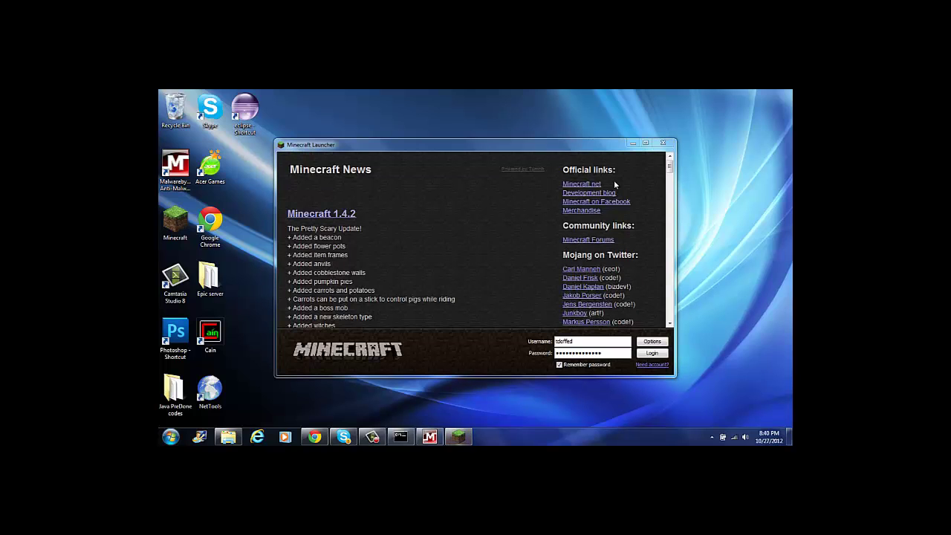
click(645, 355)
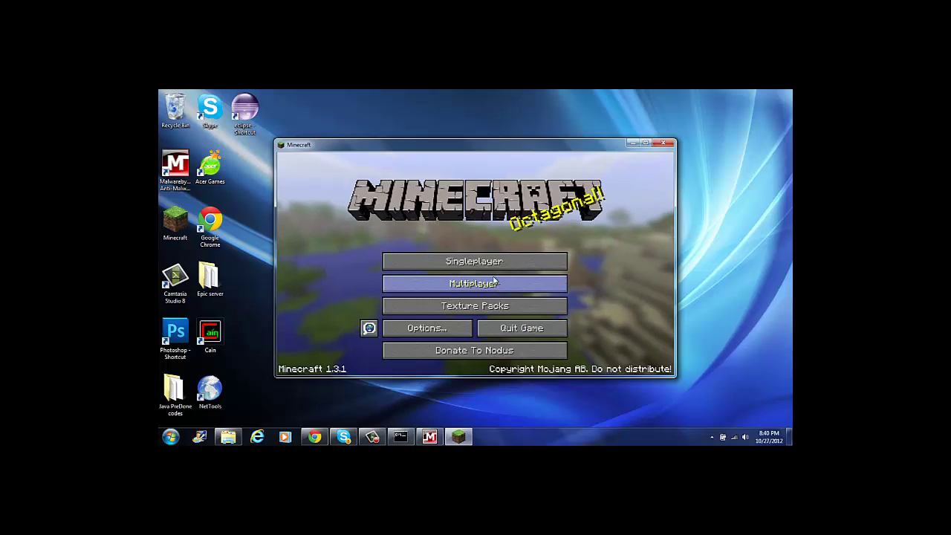
click(491, 285)
scroll(491, 289, down, 1)
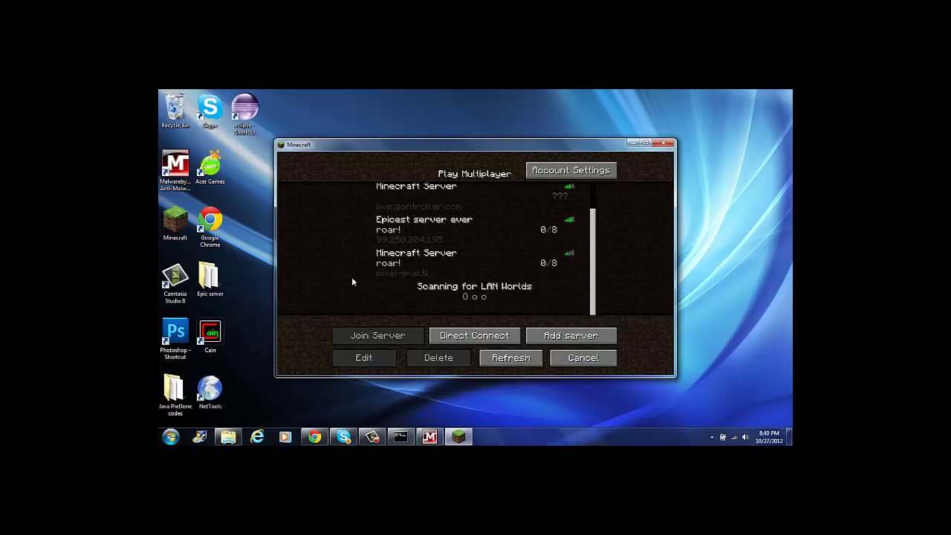
Add a server entry with the address pixel-pvp.tk.
click(584, 338)
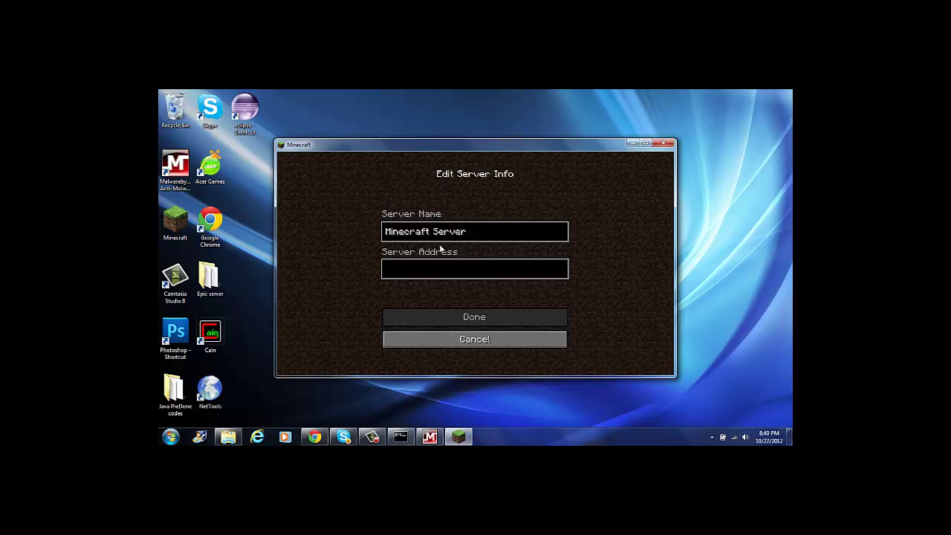
text(pixel-pvp.tk)
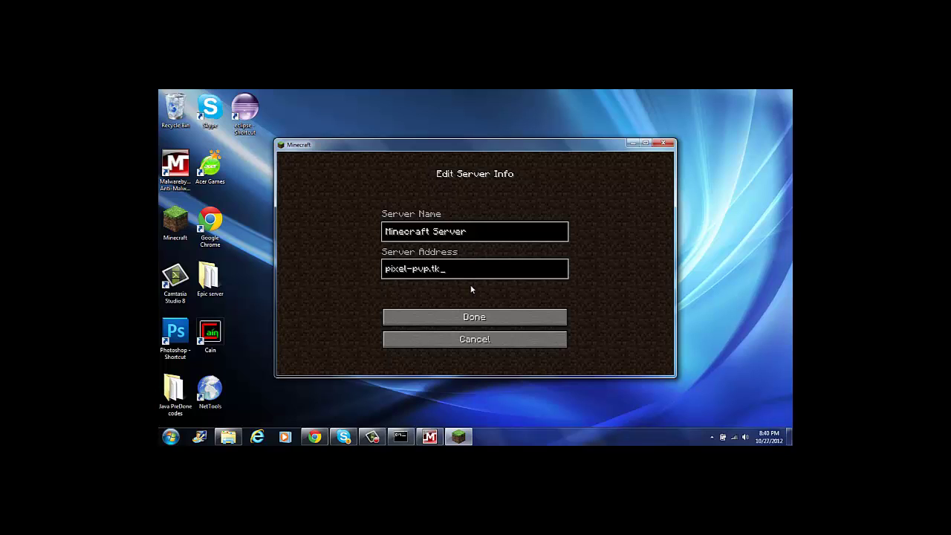
click(463, 316)
scroll(431, 287, down, 2)
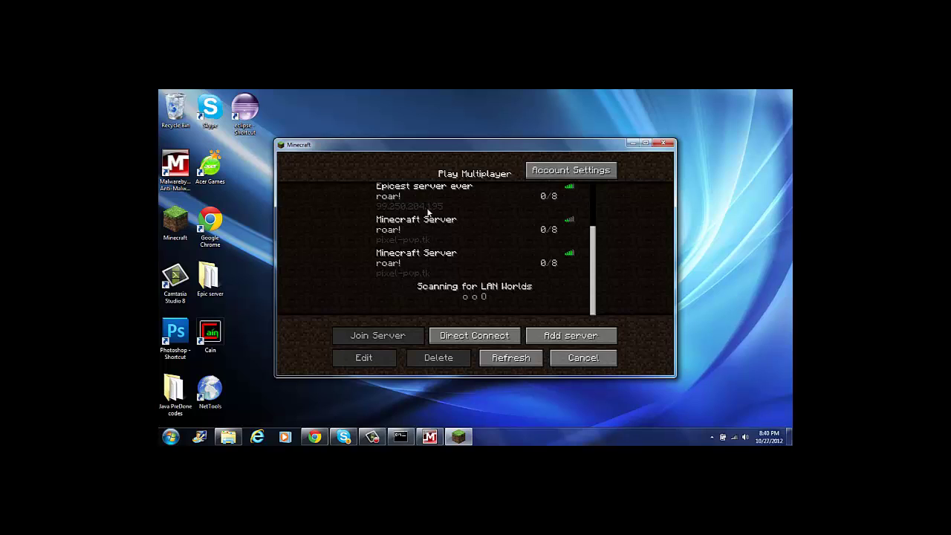
Join pixel-pvp.tk, walk through the stone rooms, then disconnect to the title screen.
double_click(421, 265)
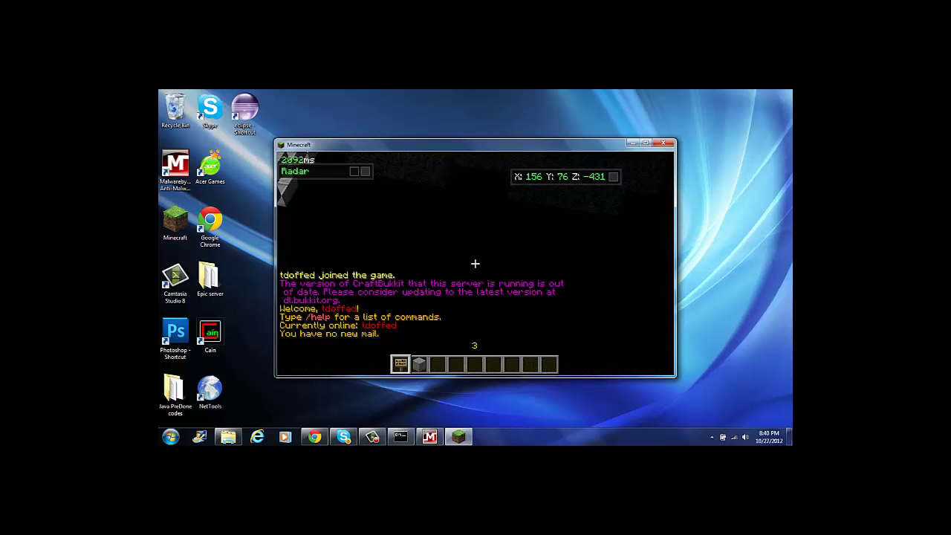
key(3)
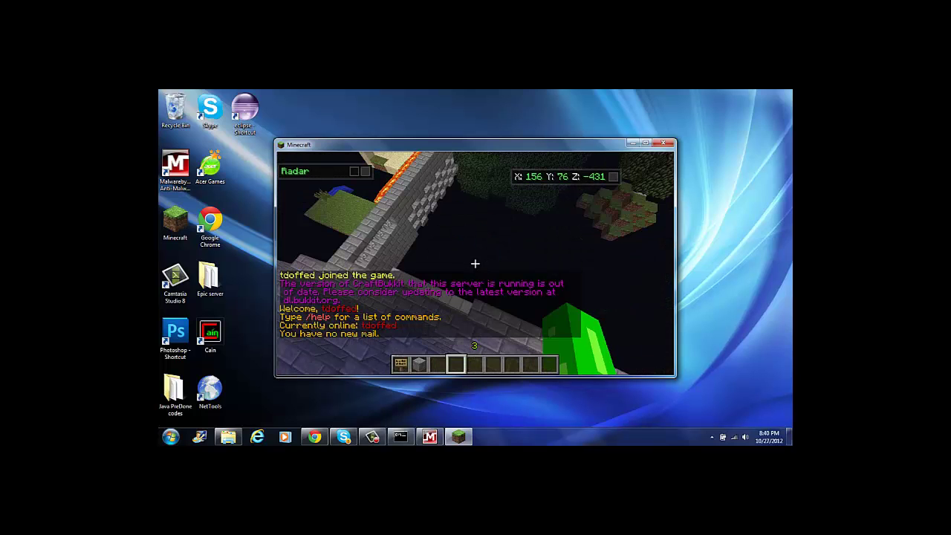
key(w)
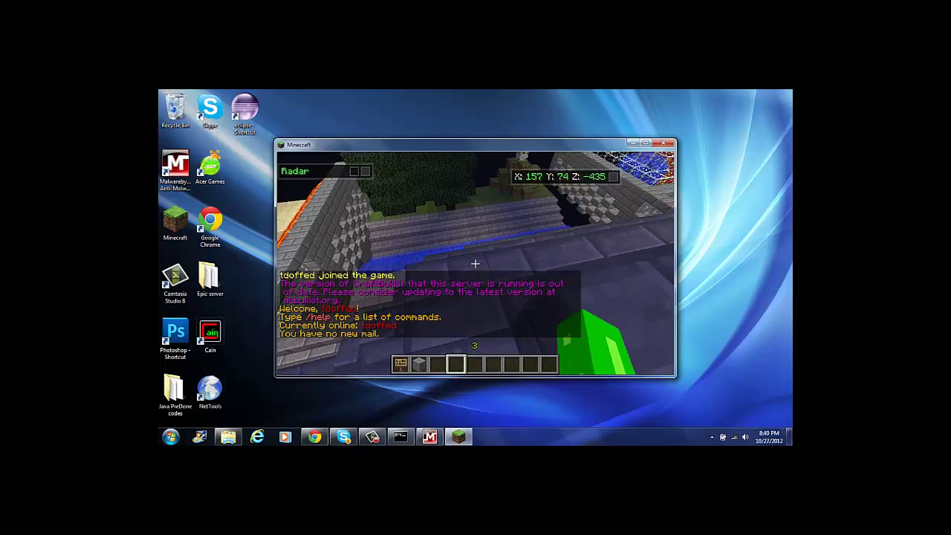
key(w)
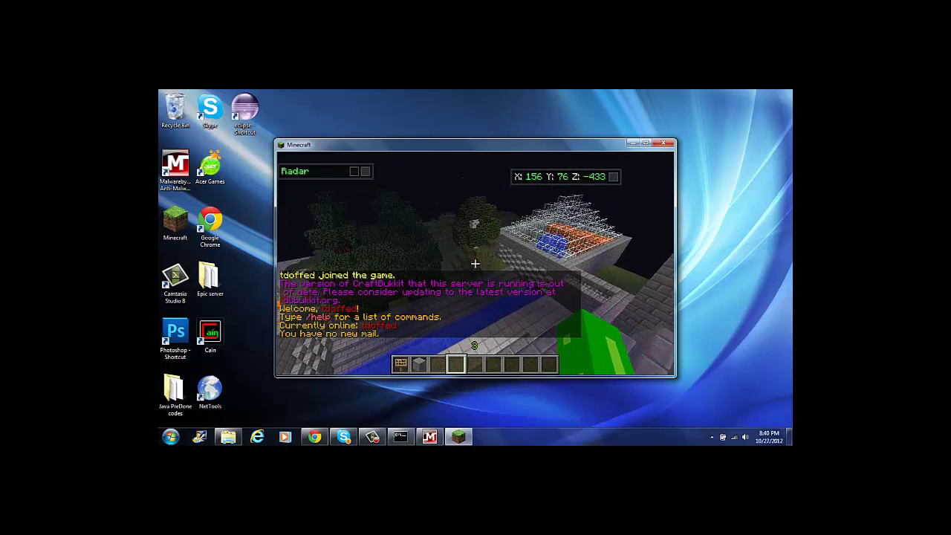
key(w)
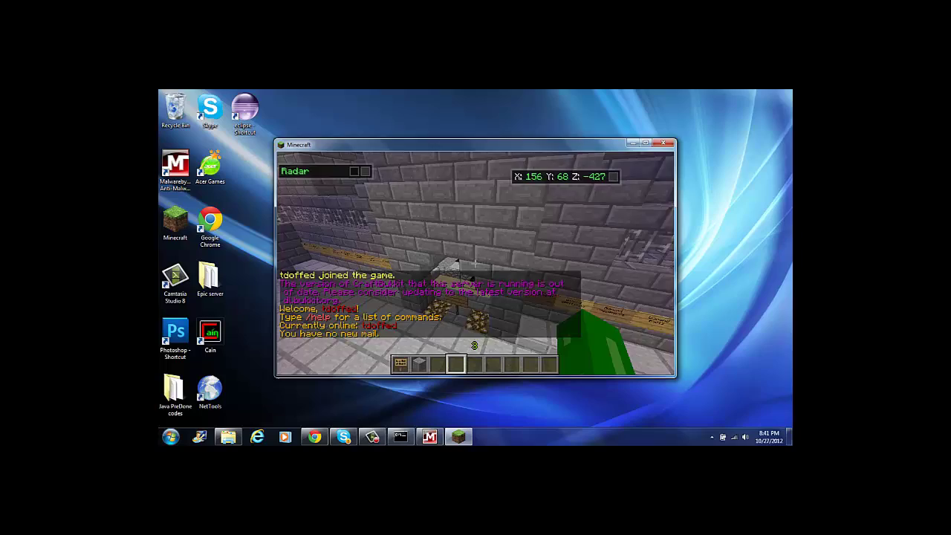
key(w)
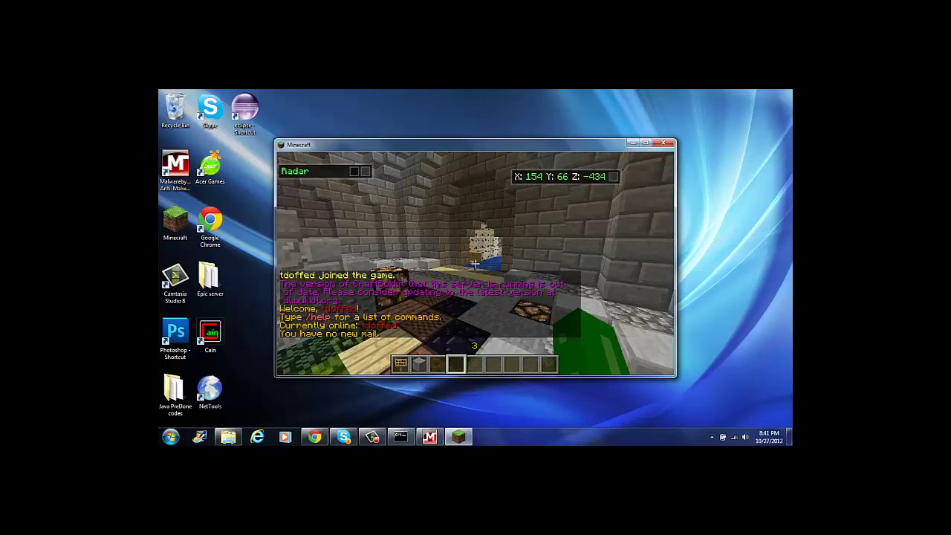
key(w)
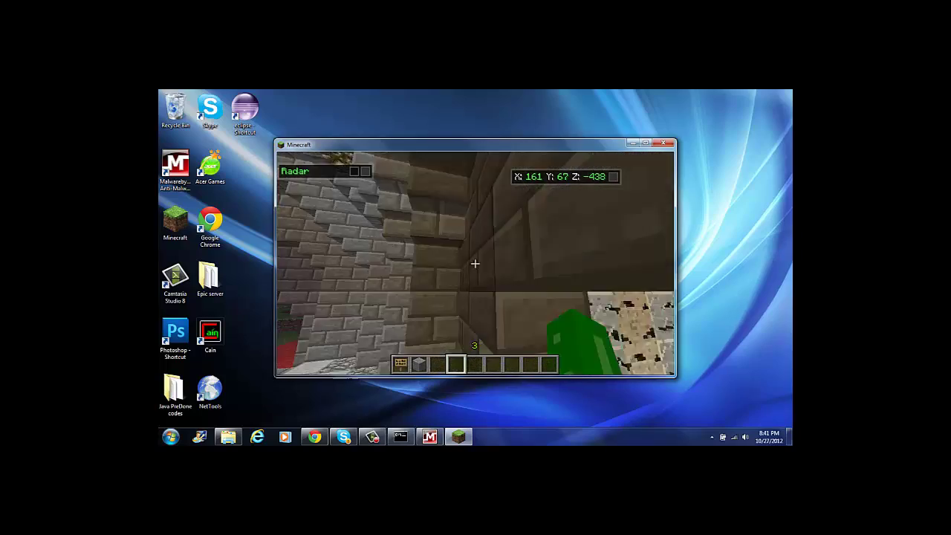
key(Escape)
click(425, 312)
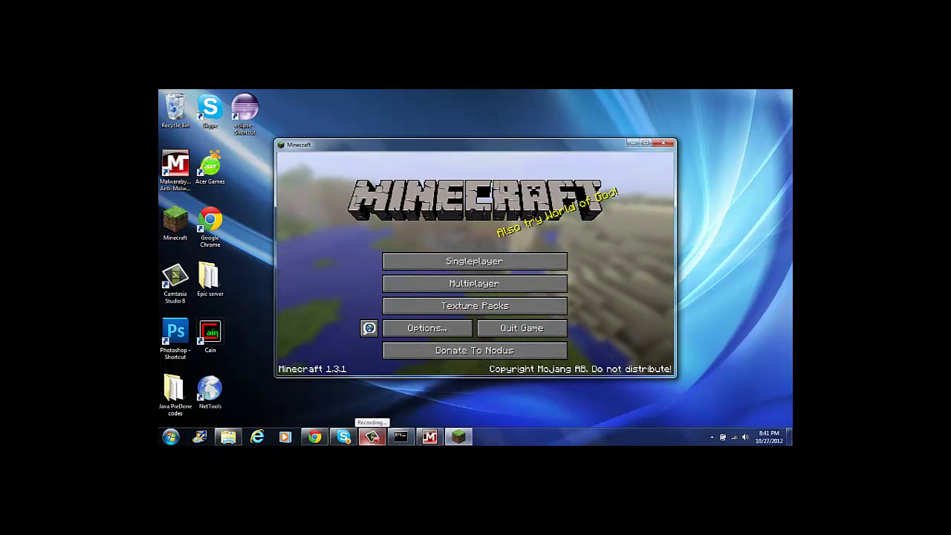
click(361, 431)
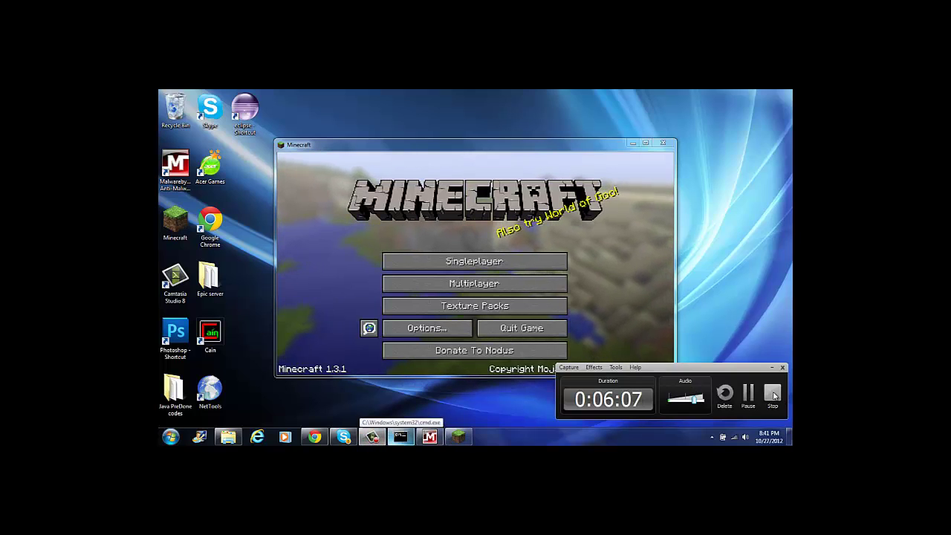